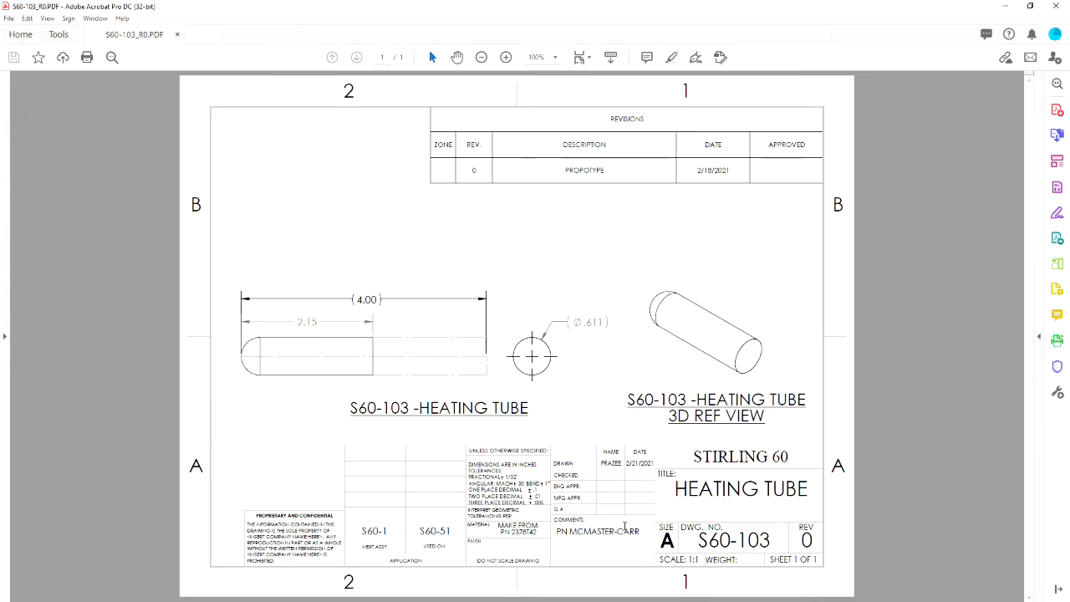
Copy the part number 2378T42 from the material note in the heating tube drawing's title block.
left_click_drag(539, 534, 511, 532)
key("ctrl+c")
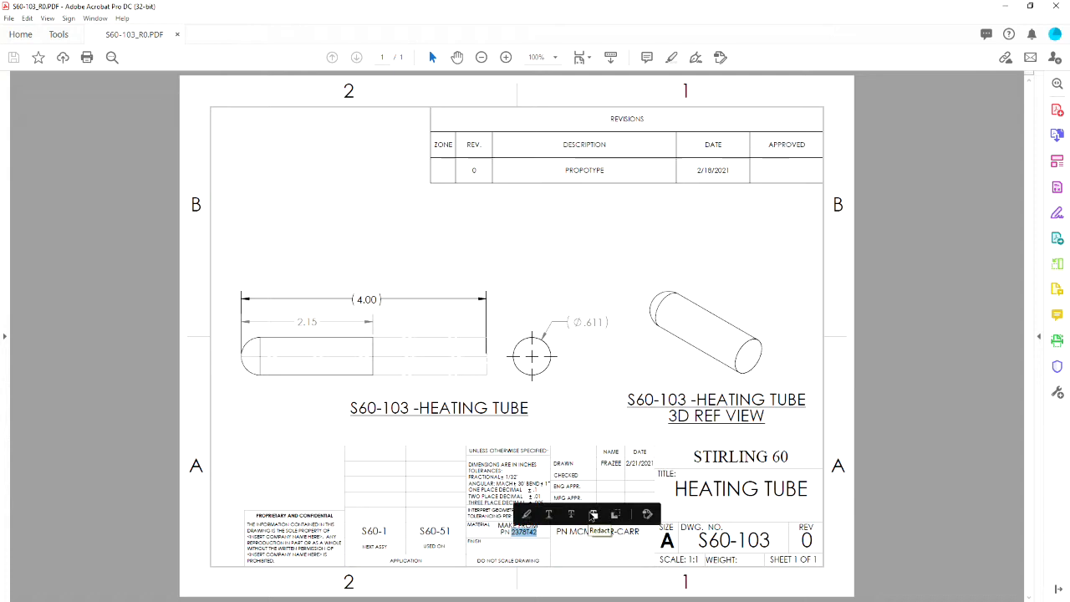
left_click(536, 269)
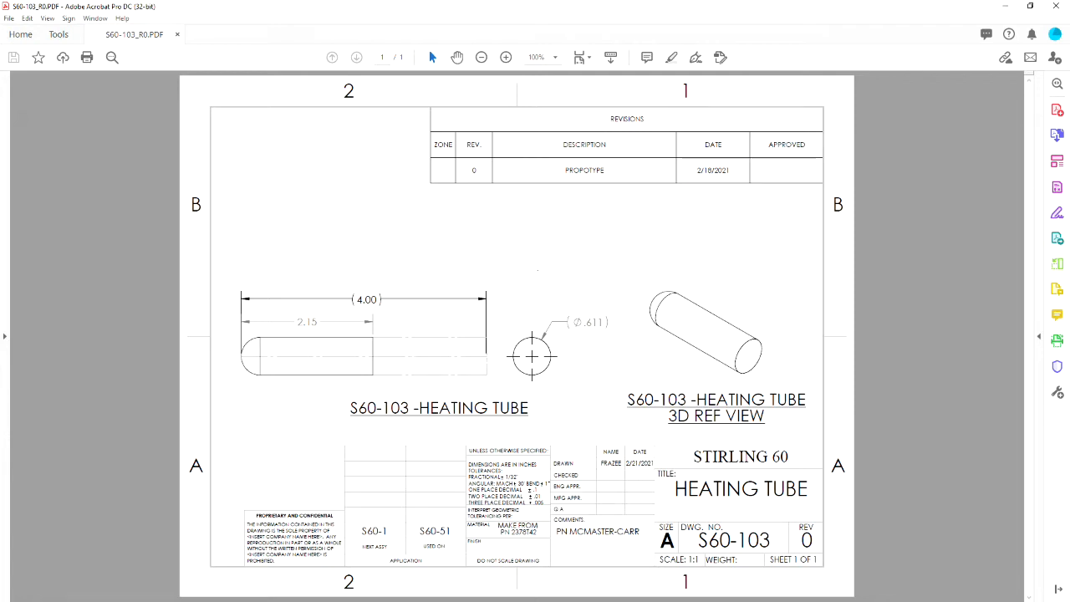
Switch to the McMaster-Carr website, search for part 2378T42 and examine its entry in the test tubes table.
key("alt+Tab")
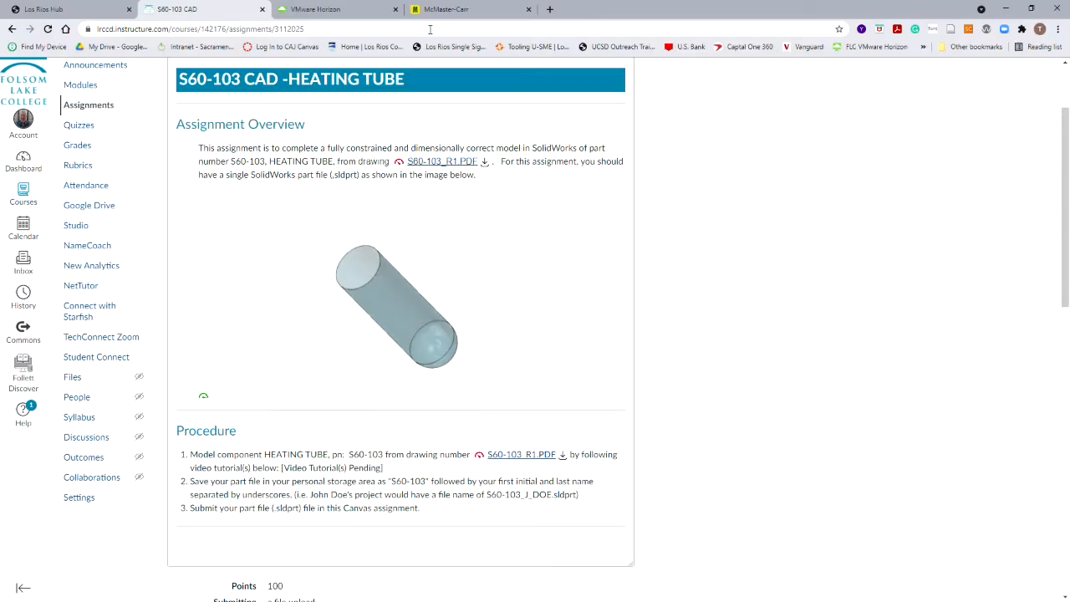
left_click(443, 9)
left_click(253, 75)
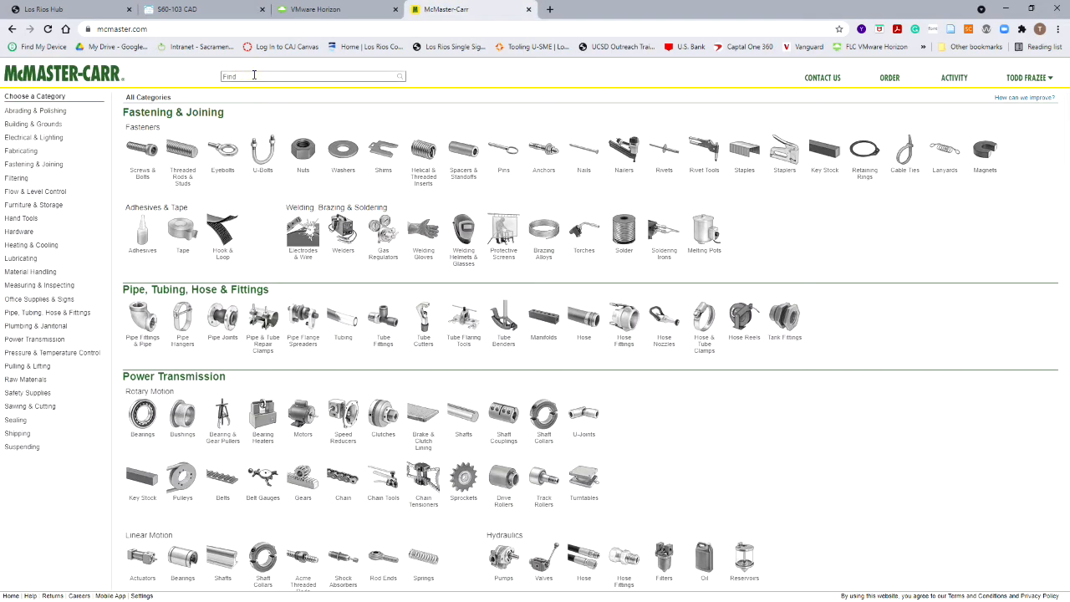
left_click(252, 77)
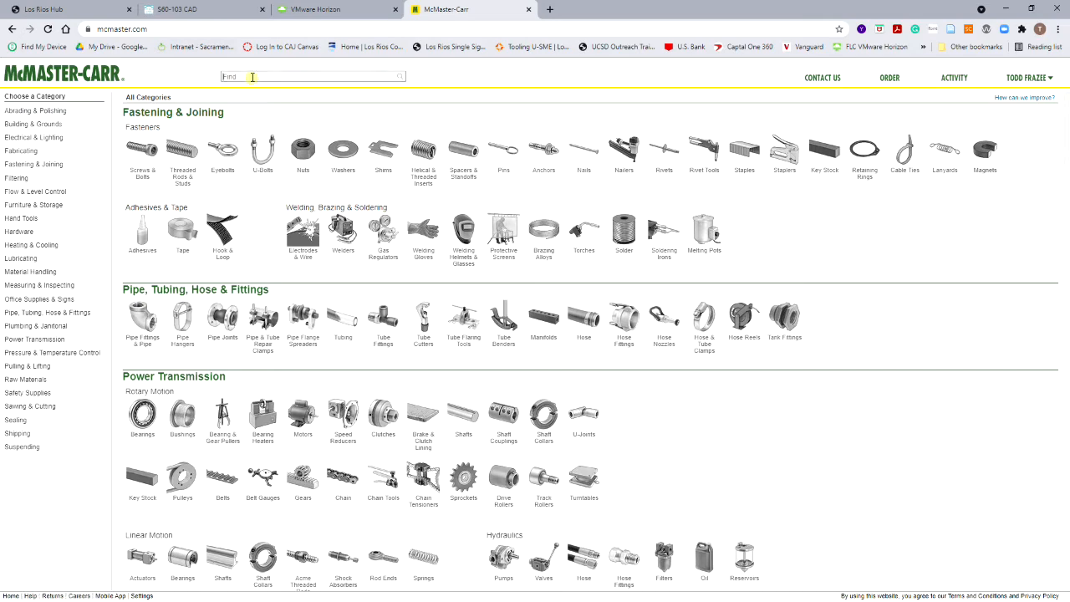
key("ctrl+v")
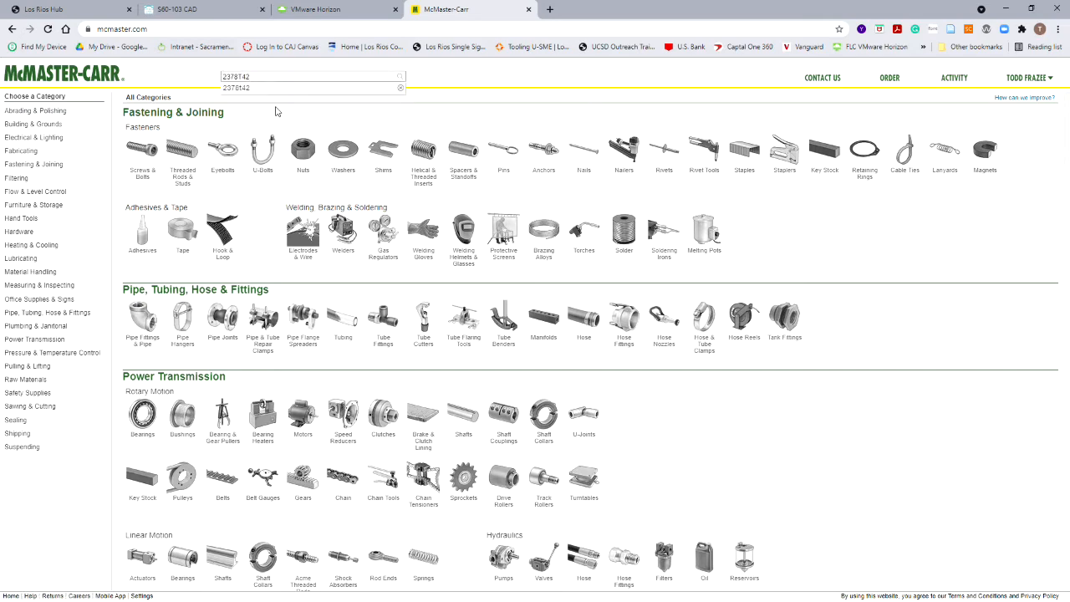
key("Return")
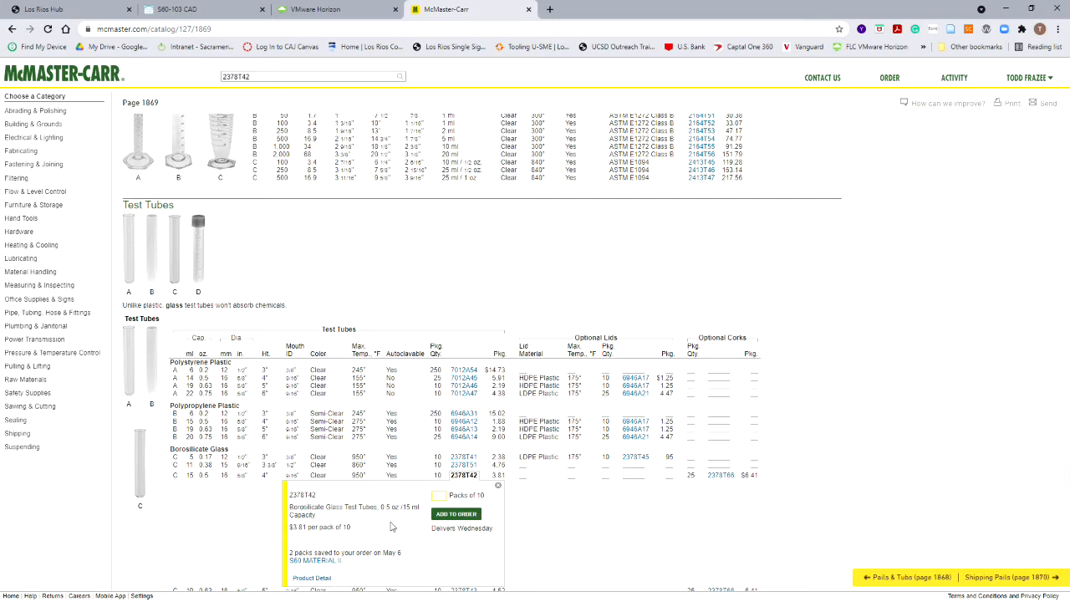
left_click(468, 475)
scroll(468, 476, "down", 1)
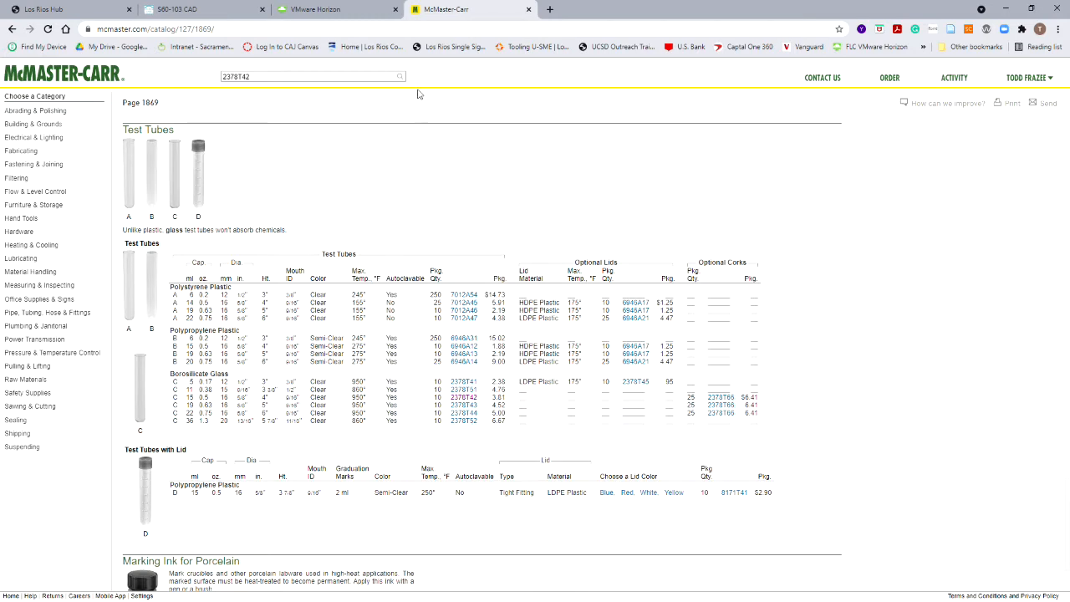
Switch to SOLIDWORKS in VMware Horizon and create a new part with IPS units and the ANSI dimension standard.
left_click(343, 8)
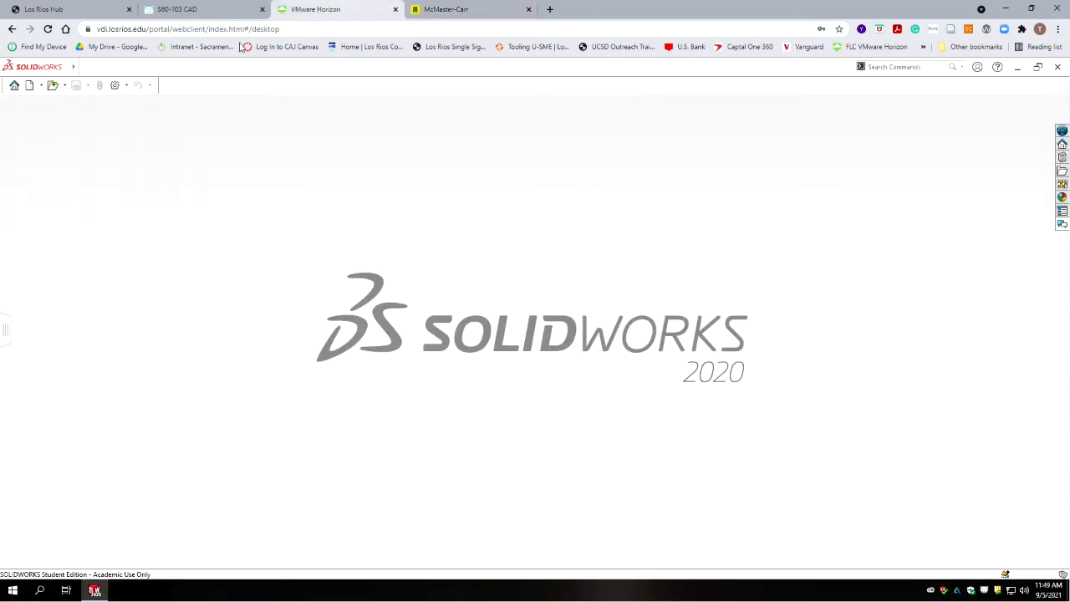
left_click(189, 9)
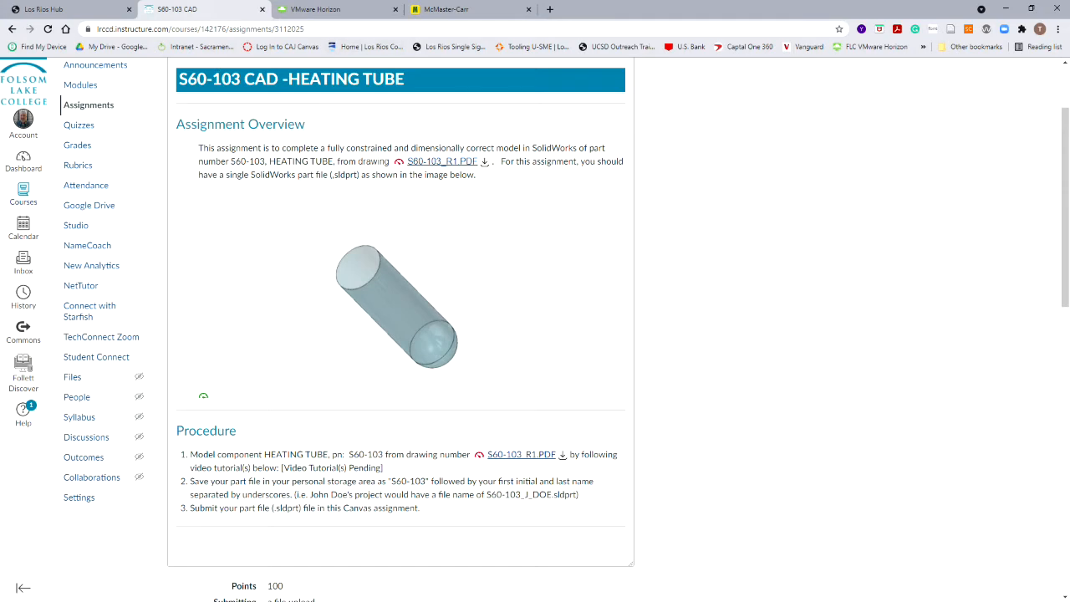
left_click(347, 9)
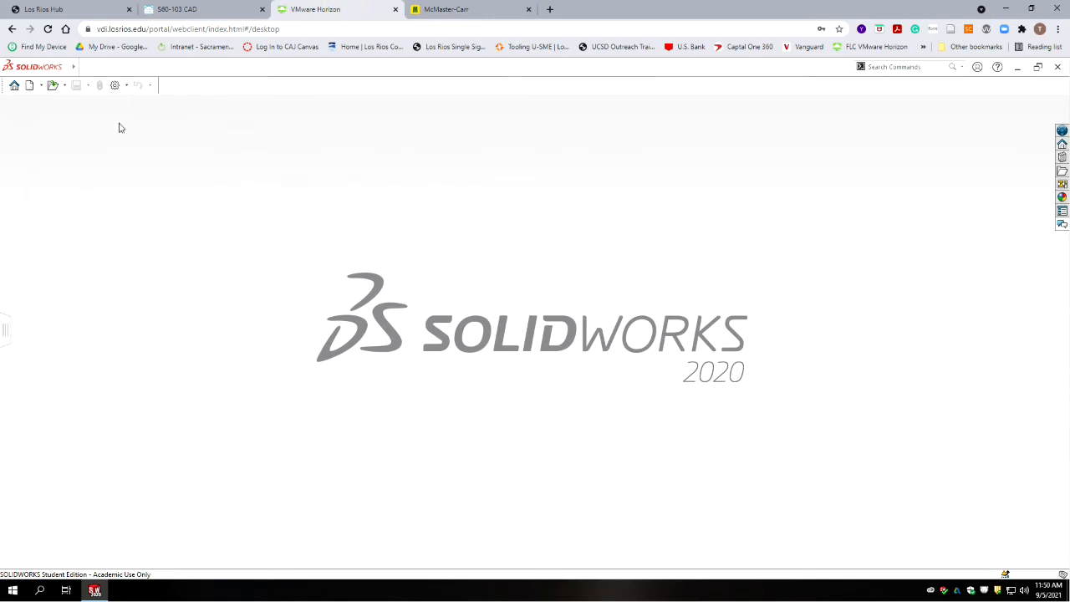
left_click(29, 85)
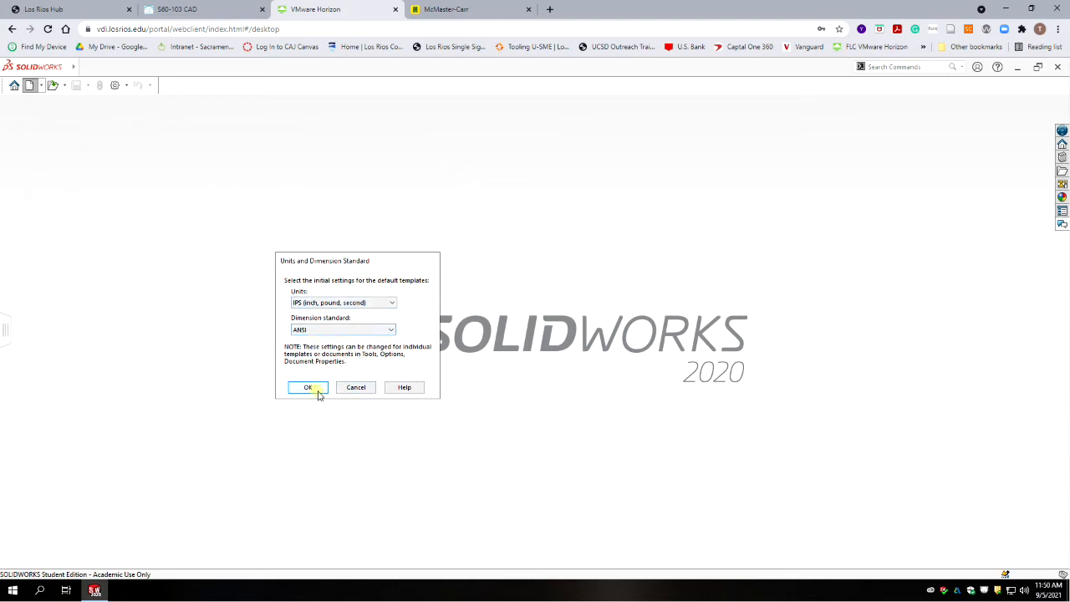
left_click(311, 389)
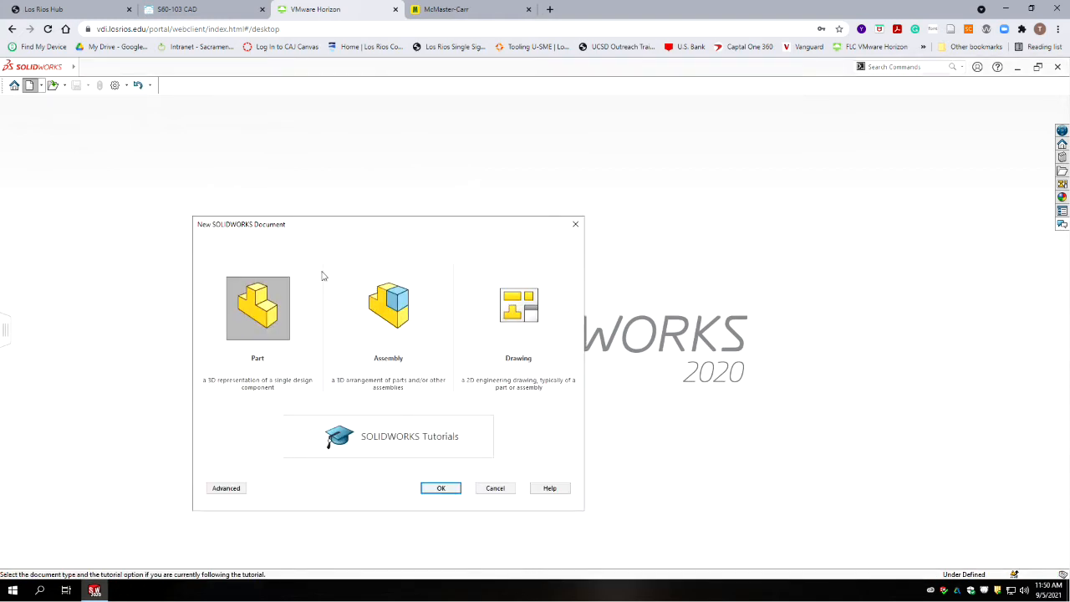
left_click(440, 489)
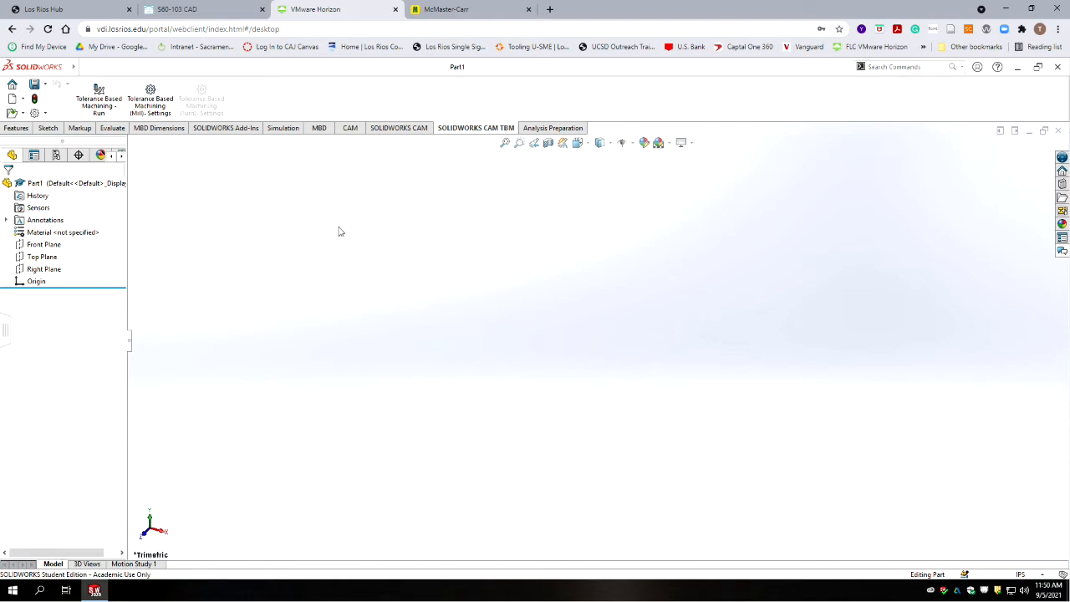
Show the primary planes in the graphics area, and close the drawing PDF from view after consulting it.
left_click(622, 144)
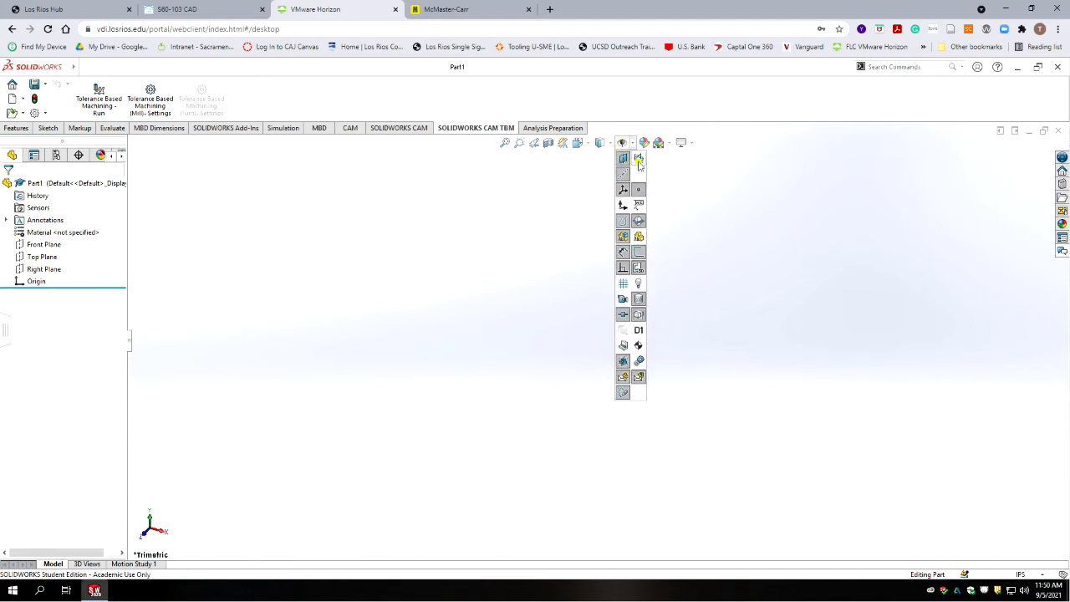
left_click(638, 164)
left_click(295, 409)
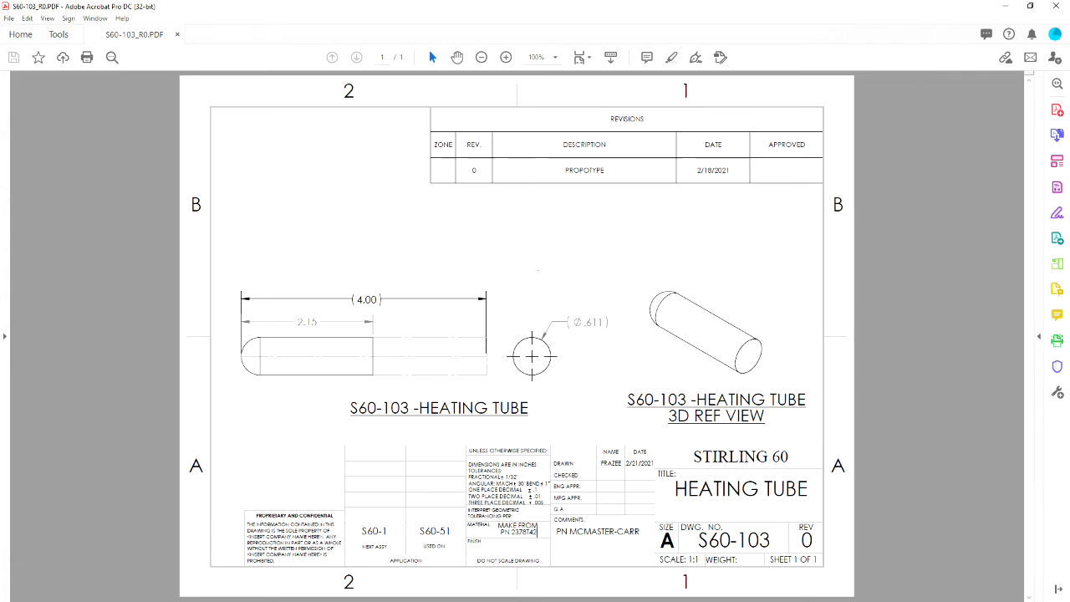
left_click(1005, 6)
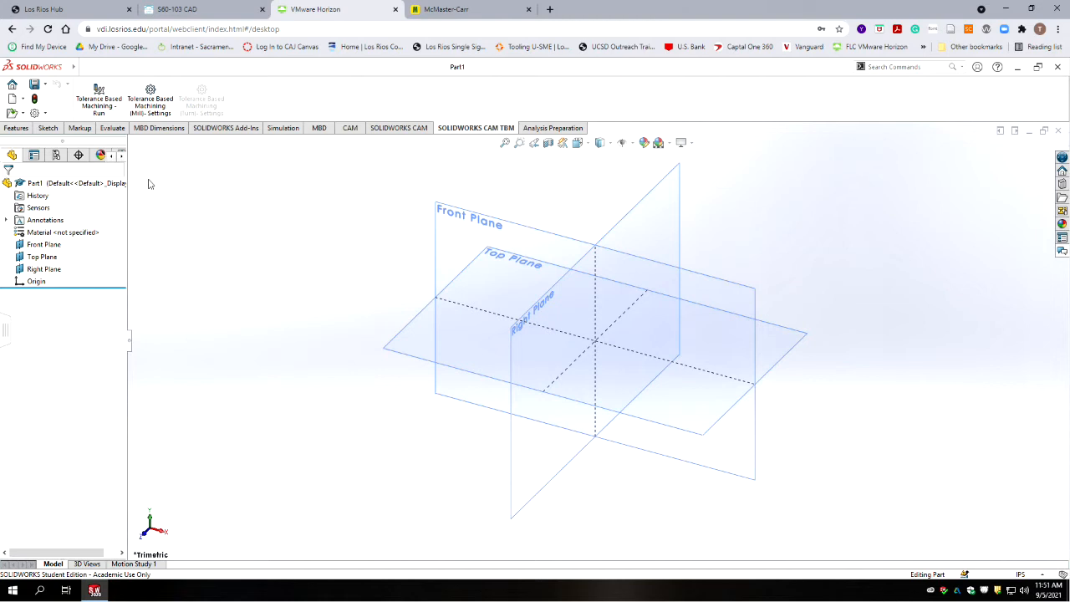
Start a new sketch on the Front Plane.
left_click(48, 128)
scroll(618, 376, "up", 1)
scroll(649, 363, "down", 5)
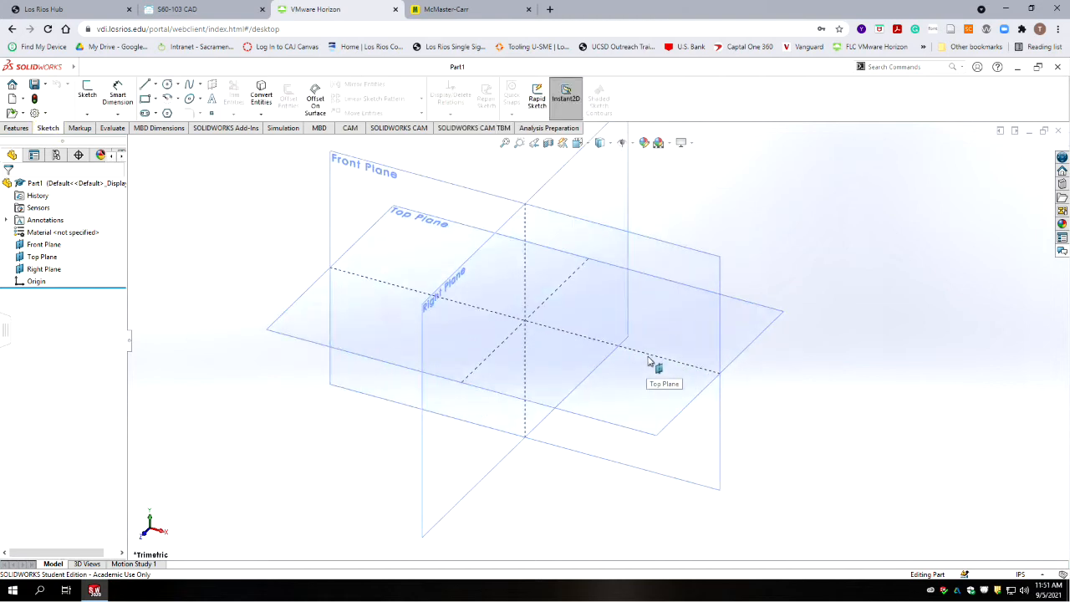
left_click(660, 226)
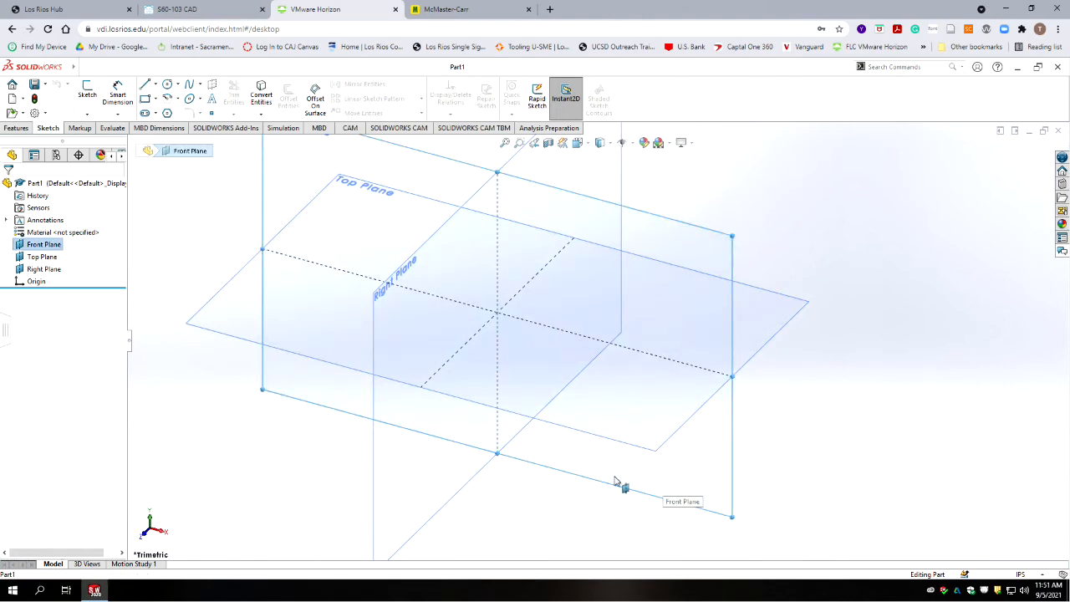
left_click(87, 92)
scroll(688, 339, "down", 3)
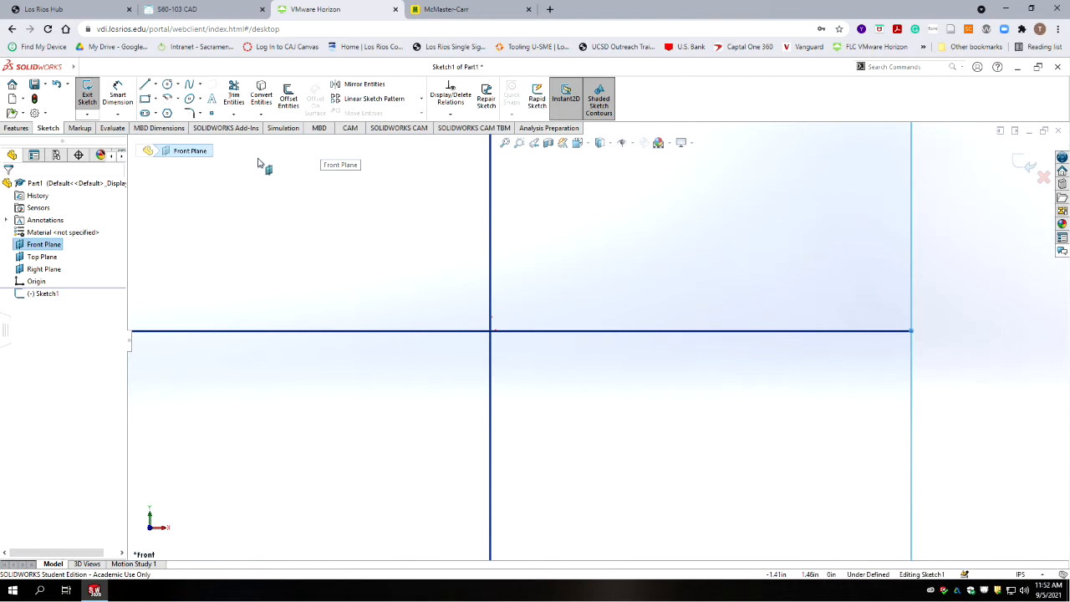
Sketch a 90° centerpoint arc about the origin, radius about 0.43 in, from the negative horizontal axis up to the vertical axis.
left_click(171, 100)
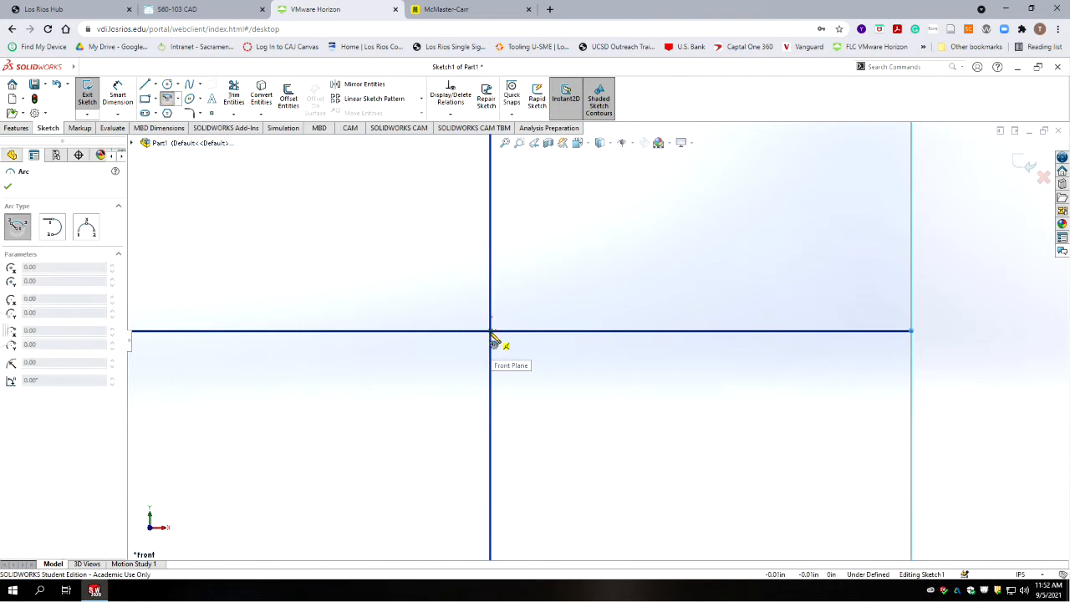
left_click(490, 332)
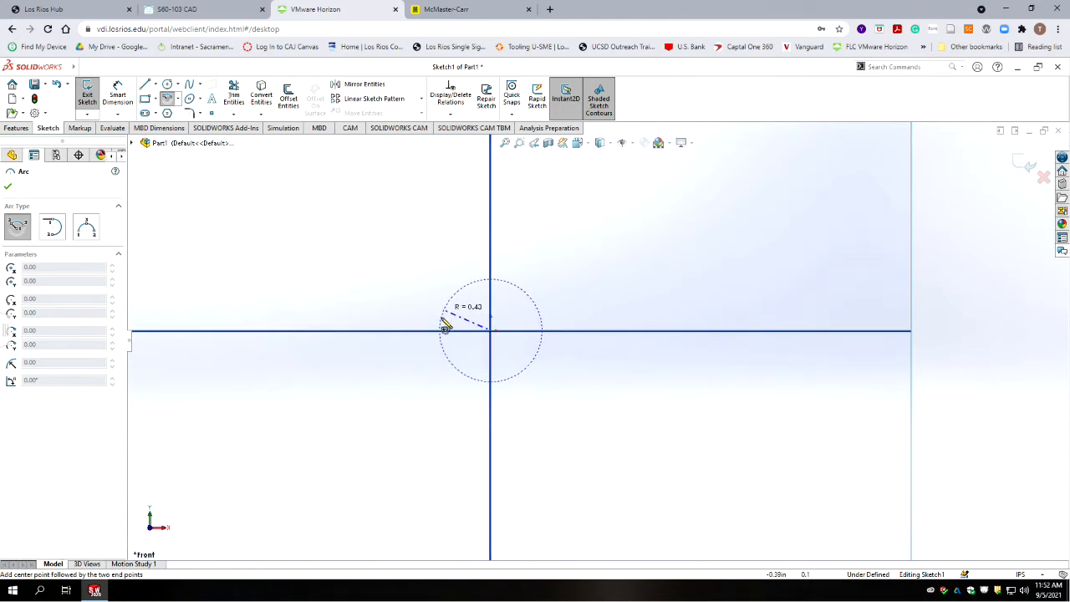
left_click(440, 332)
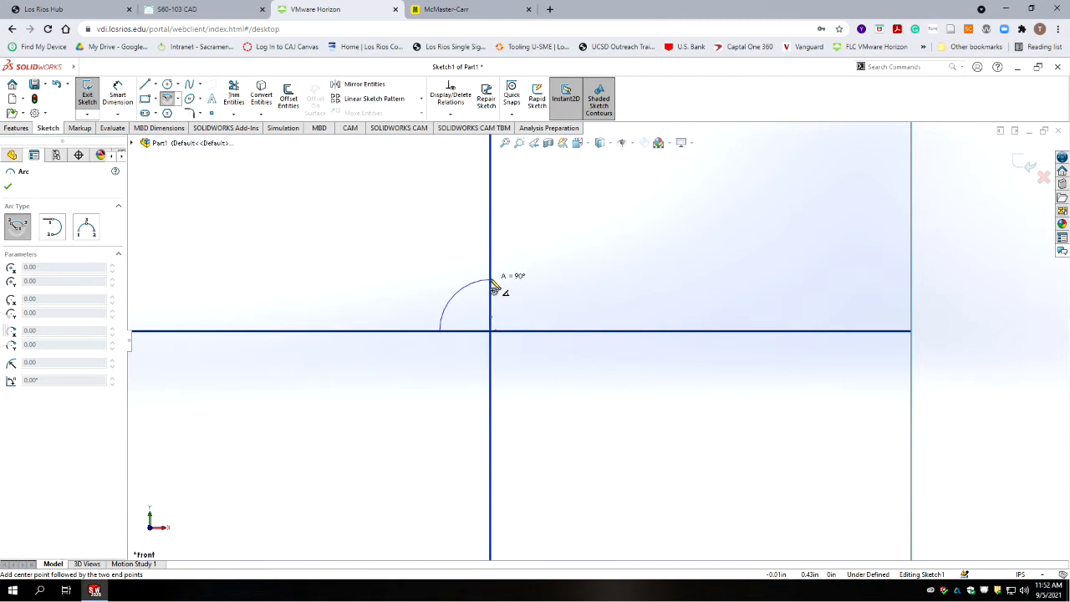
left_click(496, 288)
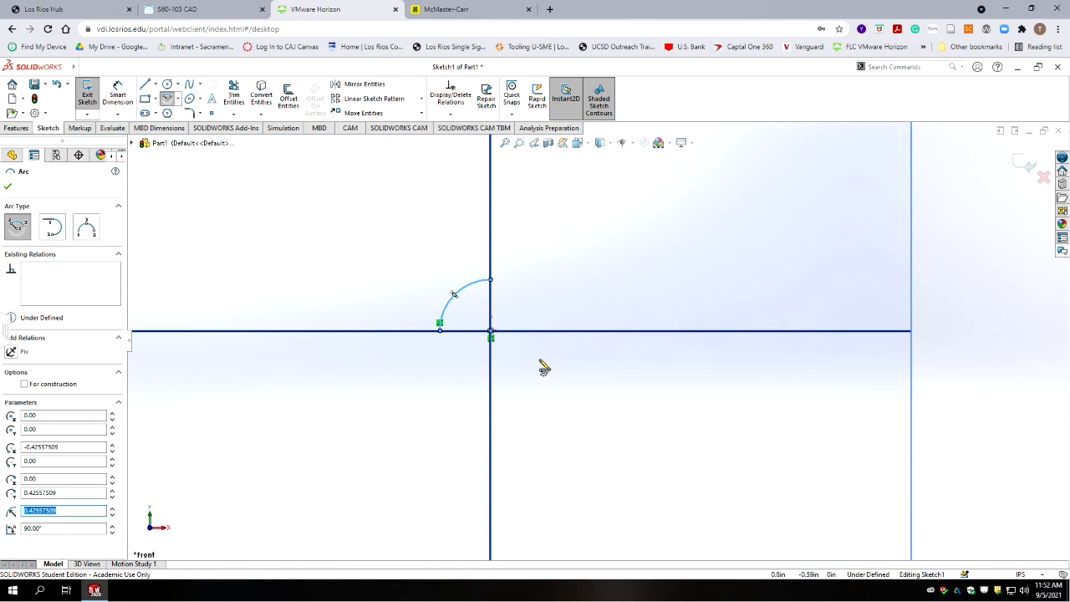
key("Escape")
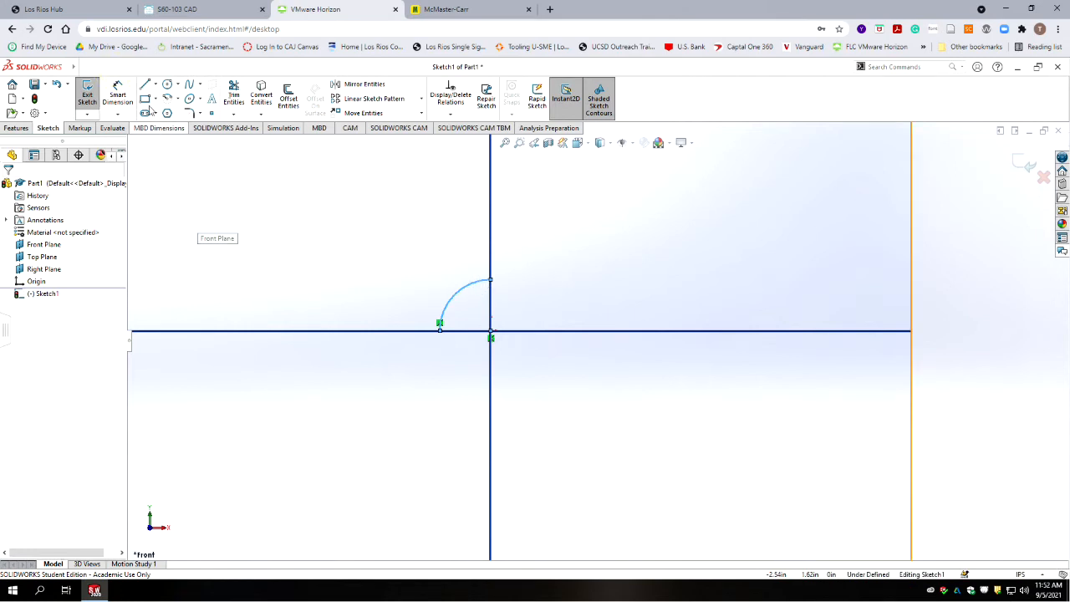
Dimension the arc's radius and set it to 5/16 in.
left_click(127, 94)
left_click(466, 288)
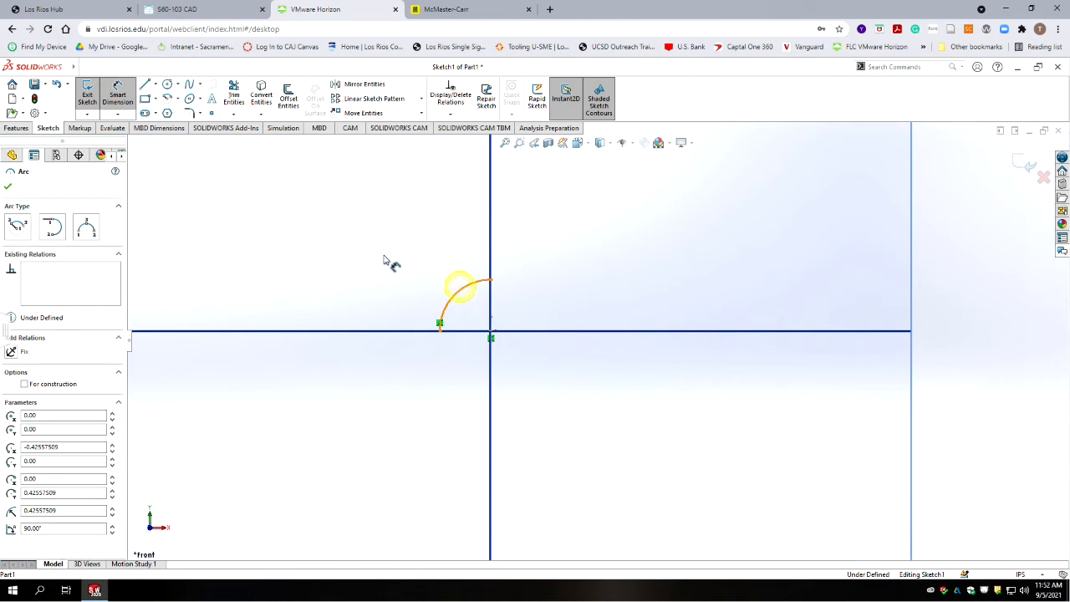
left_click(370, 243)
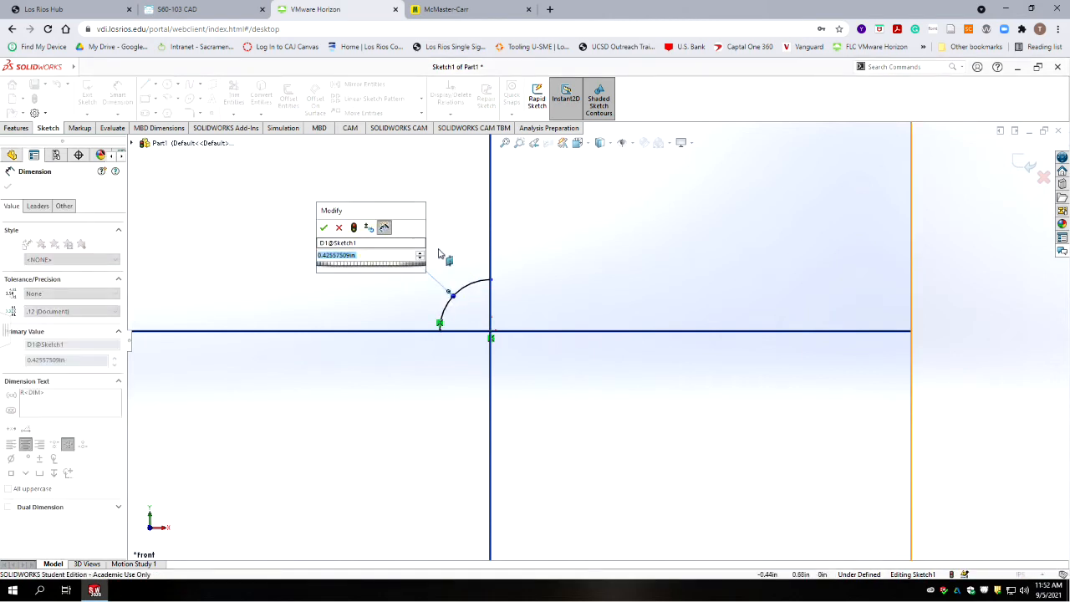
type("5/16")
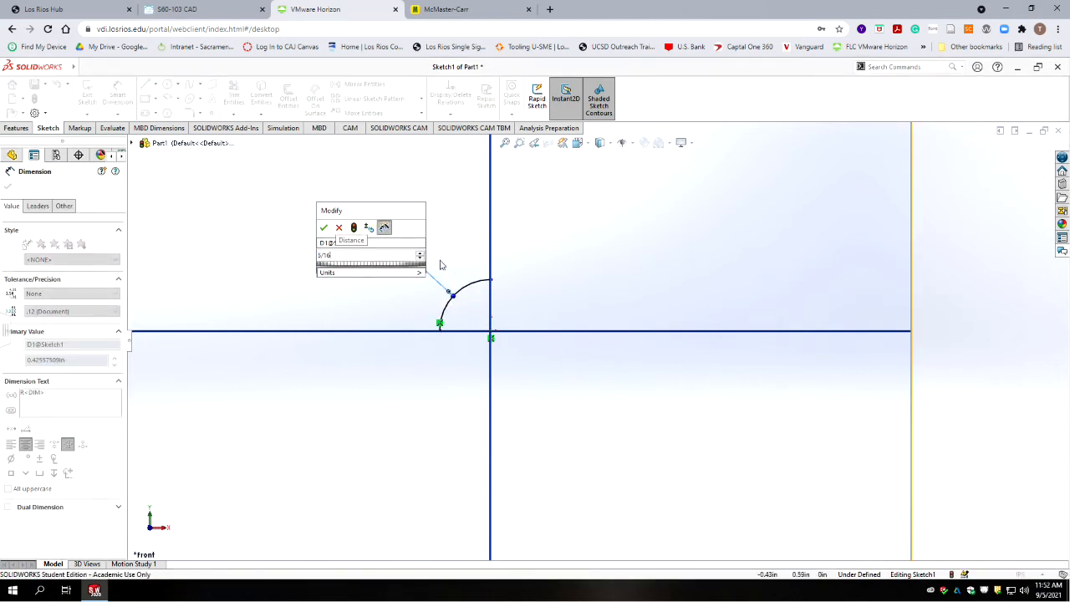
key("Return")
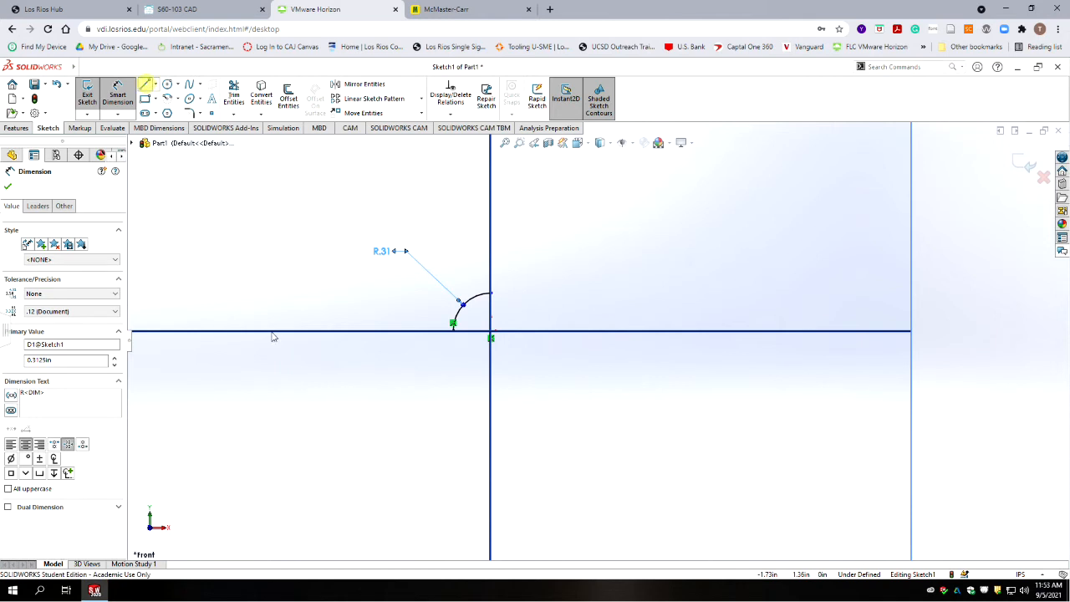
Sketch a horizontal line about 2.1 in long from the arc's upper endpoint, ending in a downward vertical line about 0.13 in long.
left_click(146, 84)
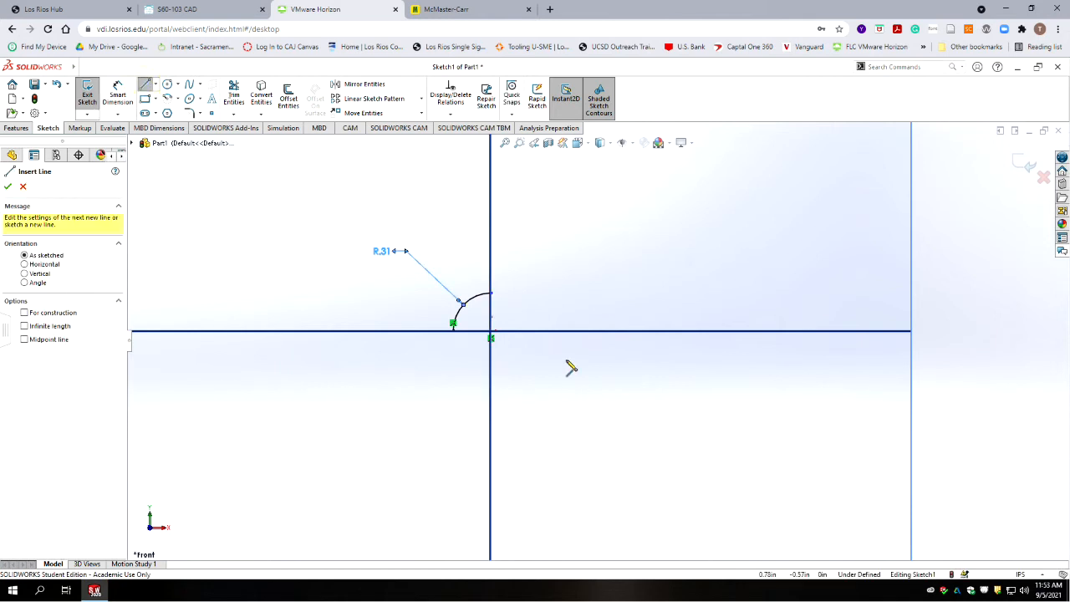
left_click(493, 294)
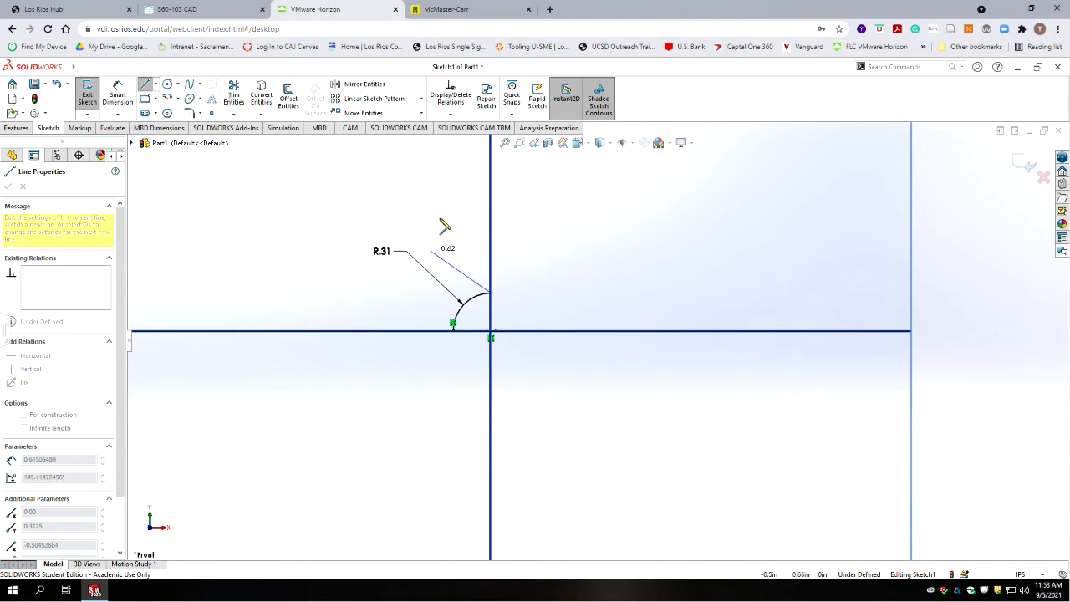
left_click(743, 294)
left_click(743, 308)
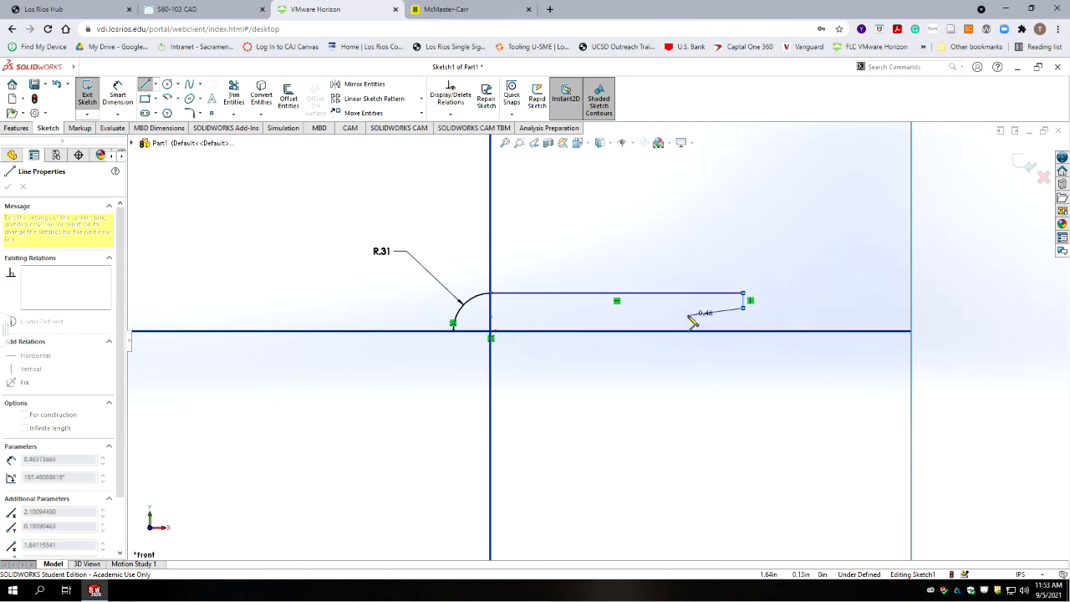
key("Escape")
key("Escape")
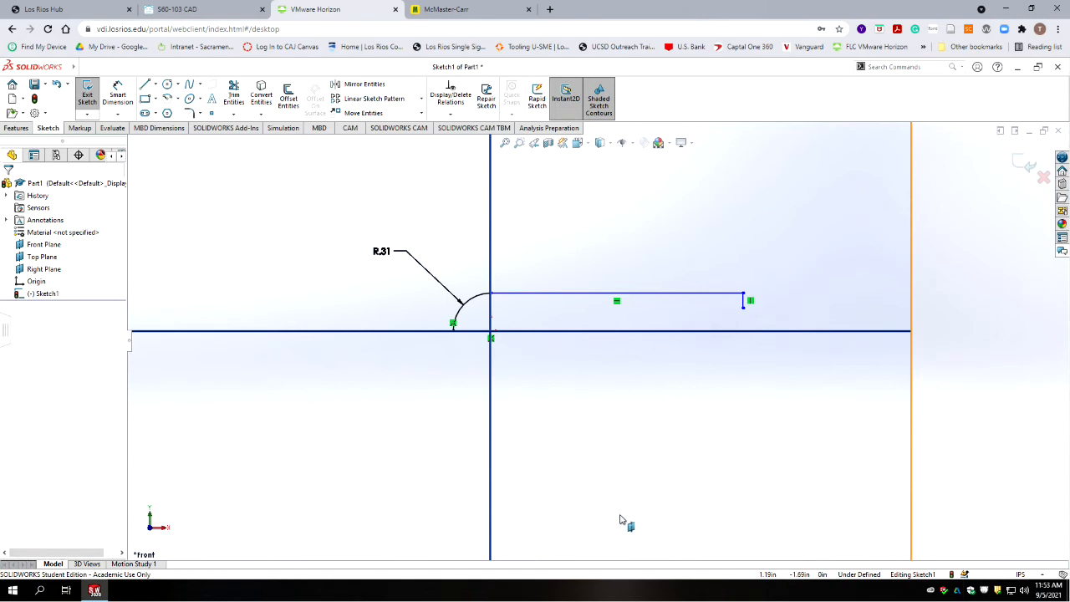
scroll(539, 328, "down", 10)
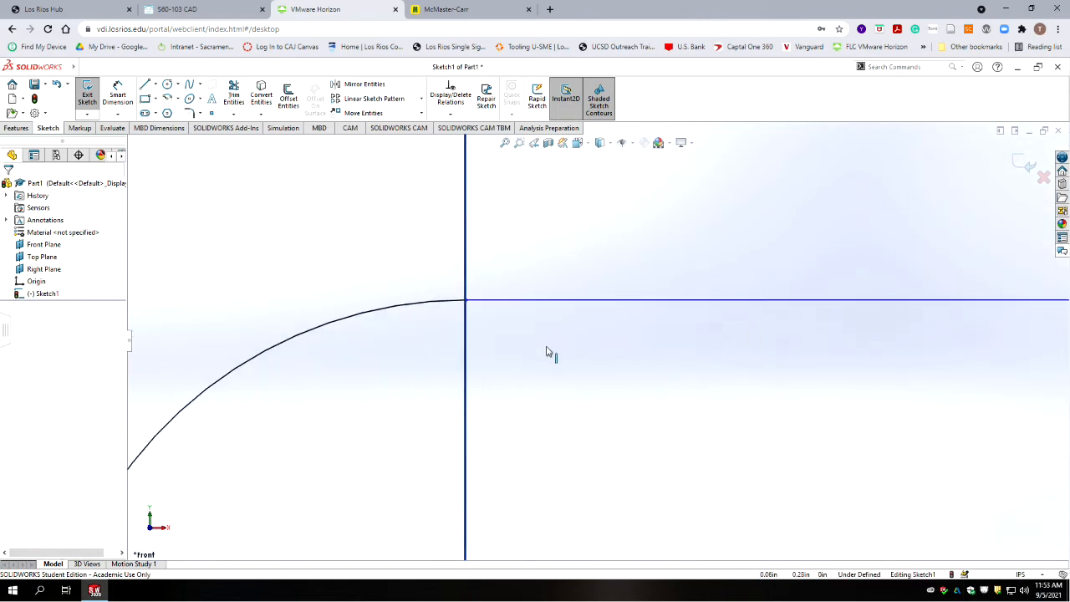
scroll(546, 353, "up", 8)
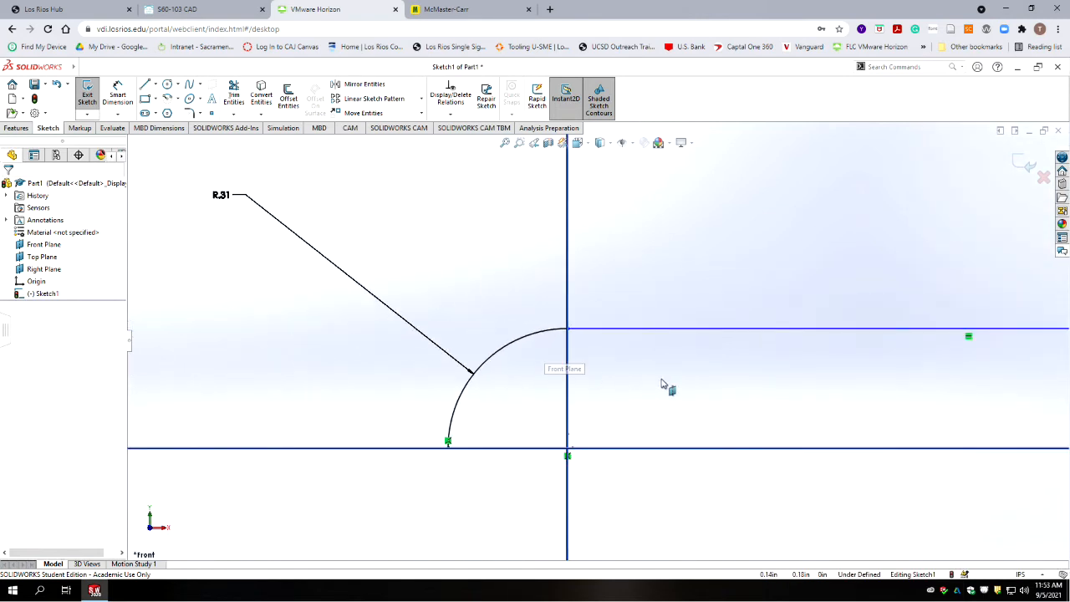
Start Offset Entities and calculate the tube wall thickness in Calculator as 5/8 minus .5625, divided by 2.
scroll(802, 347, "down", 3)
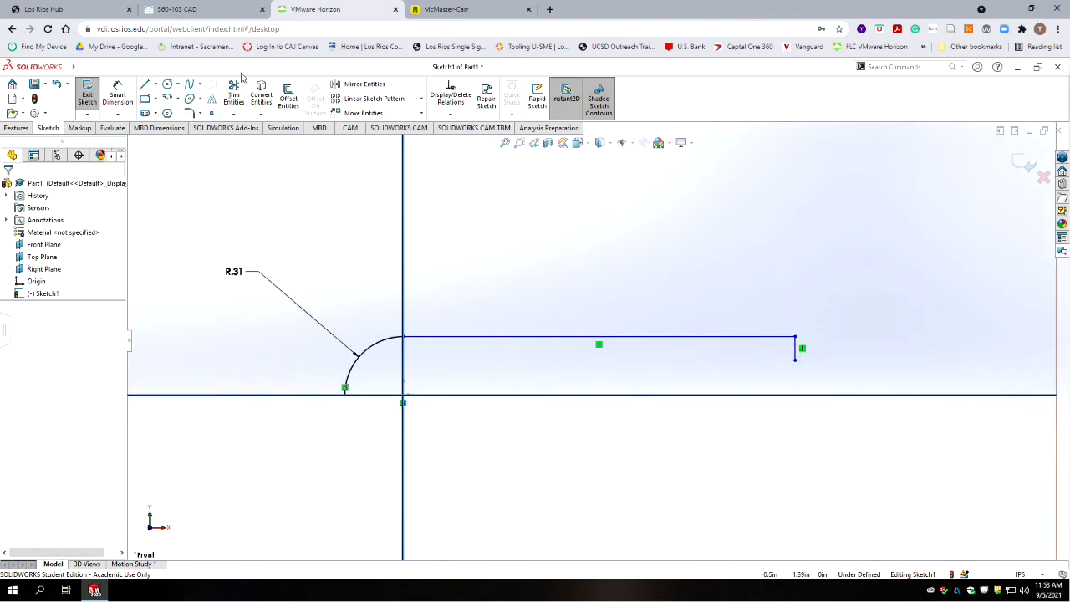
left_click(287, 98)
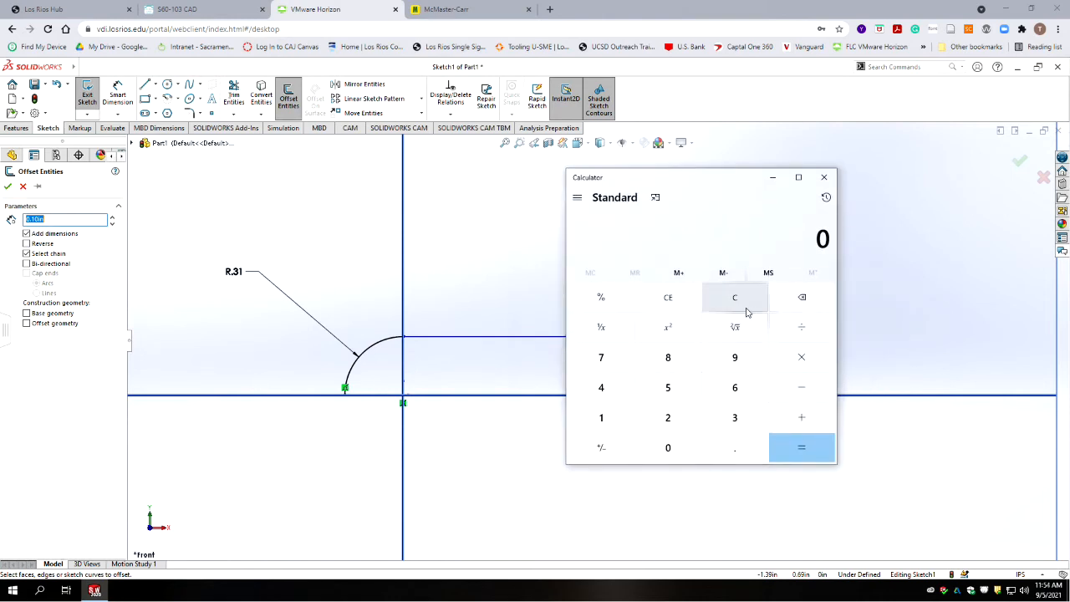
key("slash")
key("8")
key("Return")
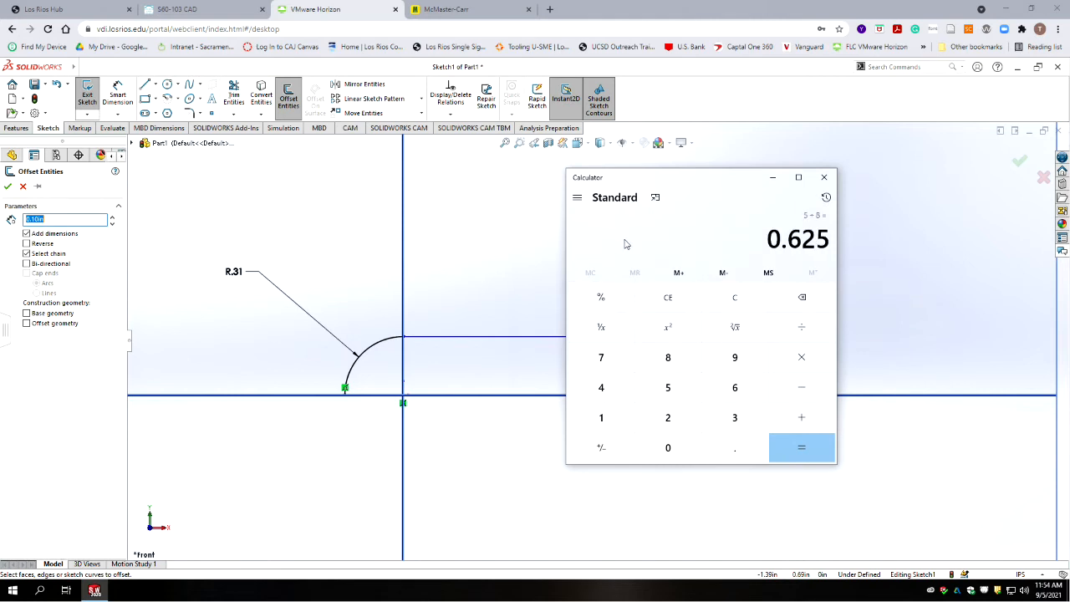
key("minus")
type(".5625")
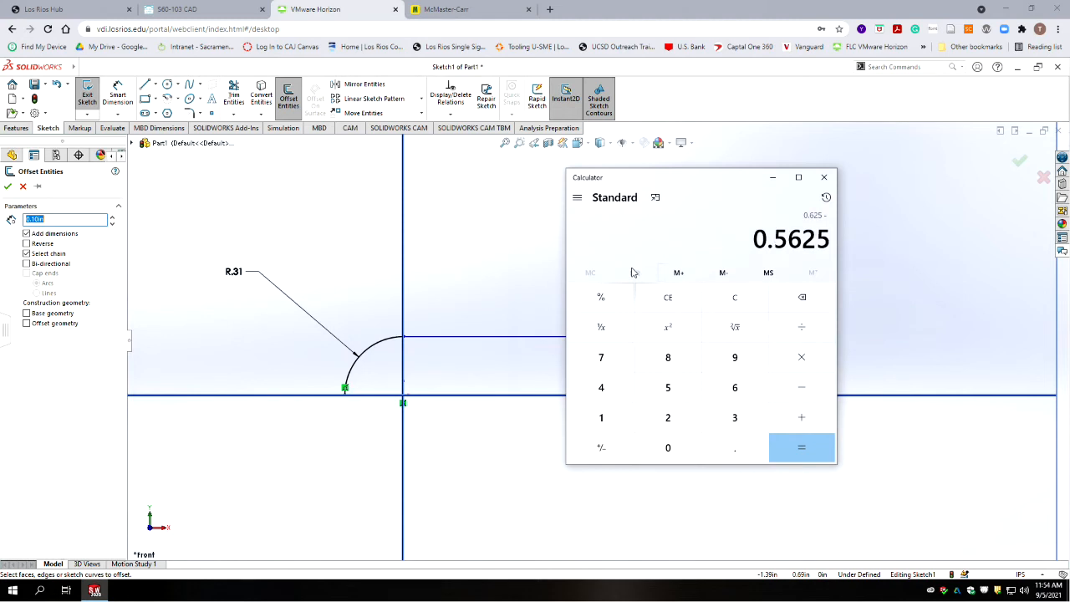
key("Return")
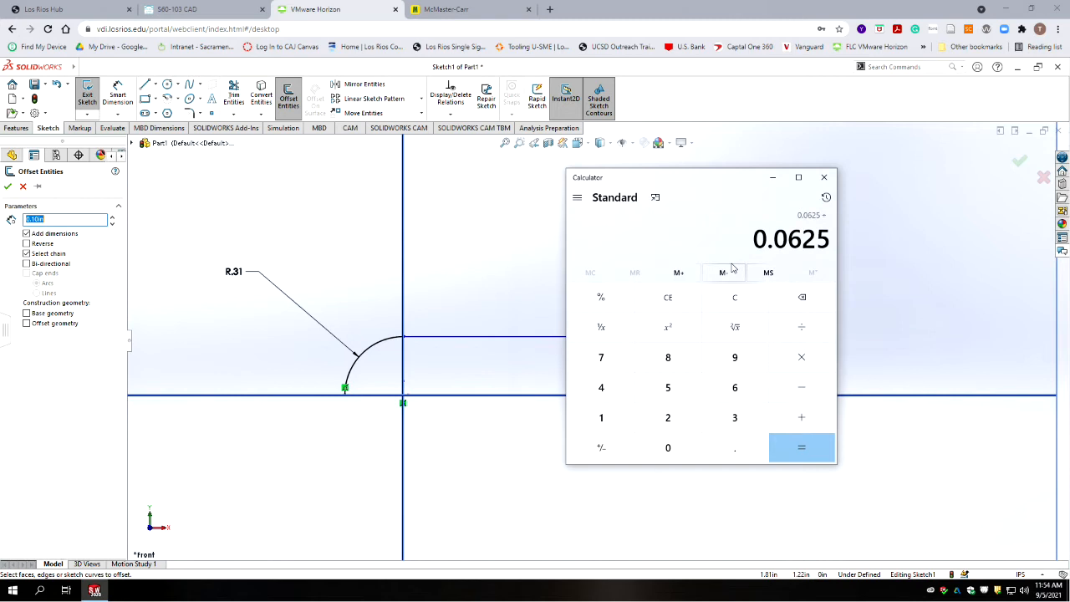
type("2")
key("Return")
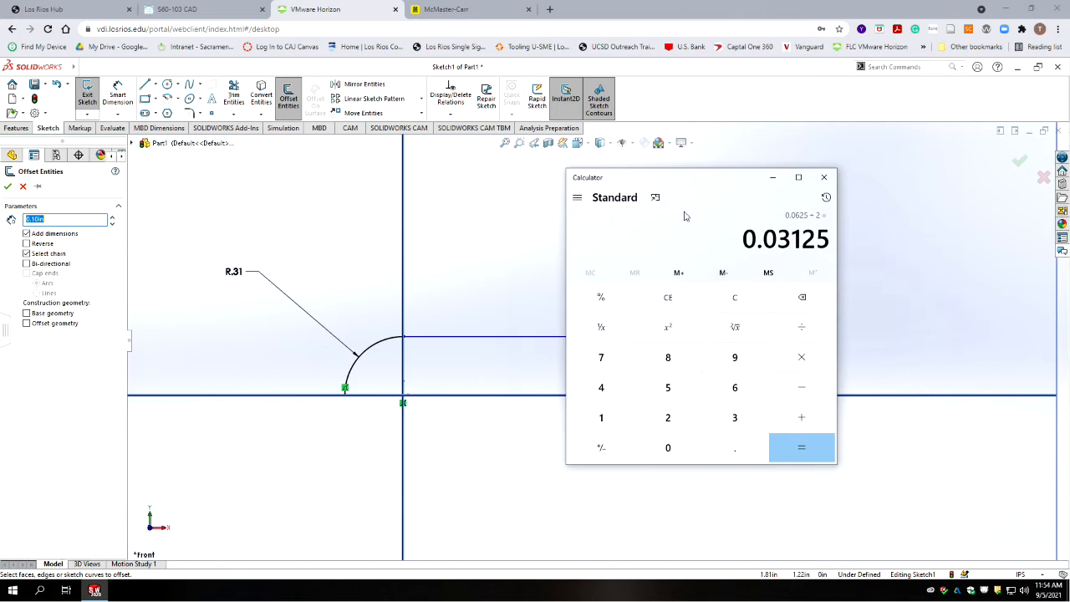
Offset the arc and line chain inward by .031 in.
left_click(350, 187)
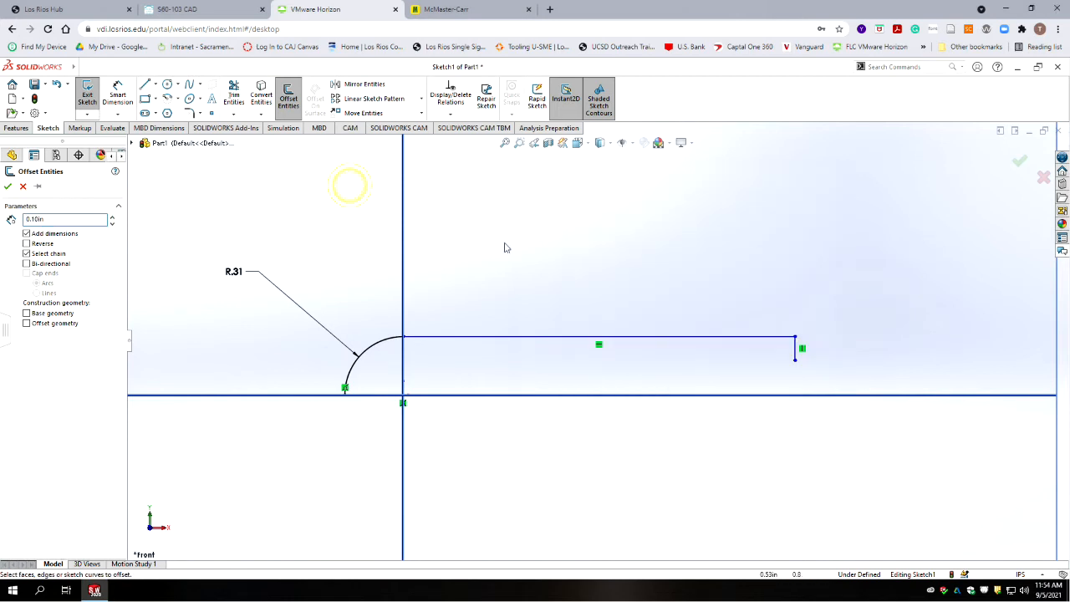
left_click(290, 104)
left_click(290, 102)
left_click(765, 336)
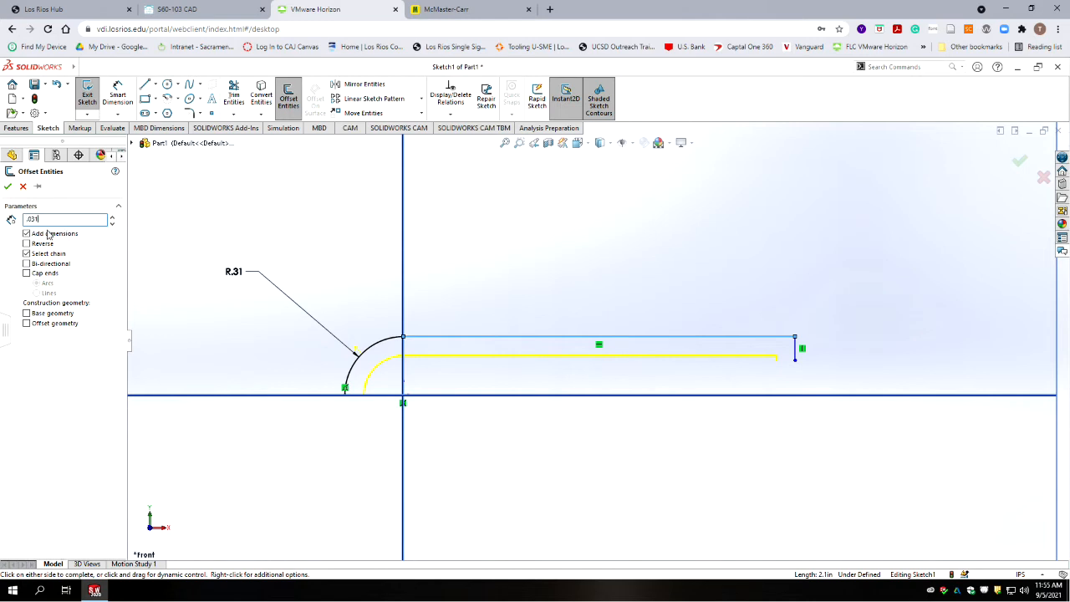
key("Return")
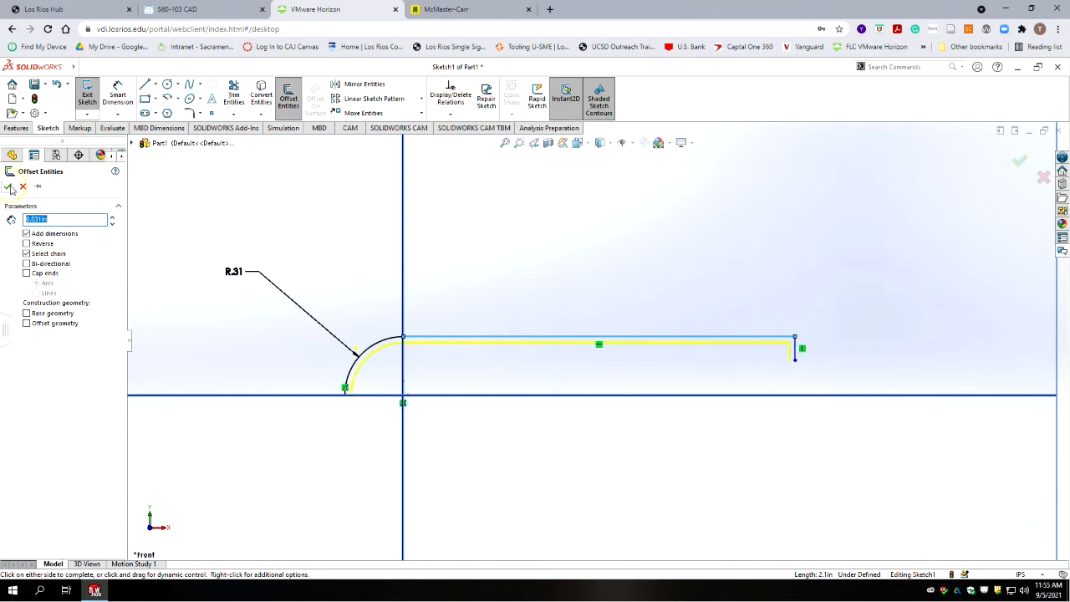
left_click(422, 369)
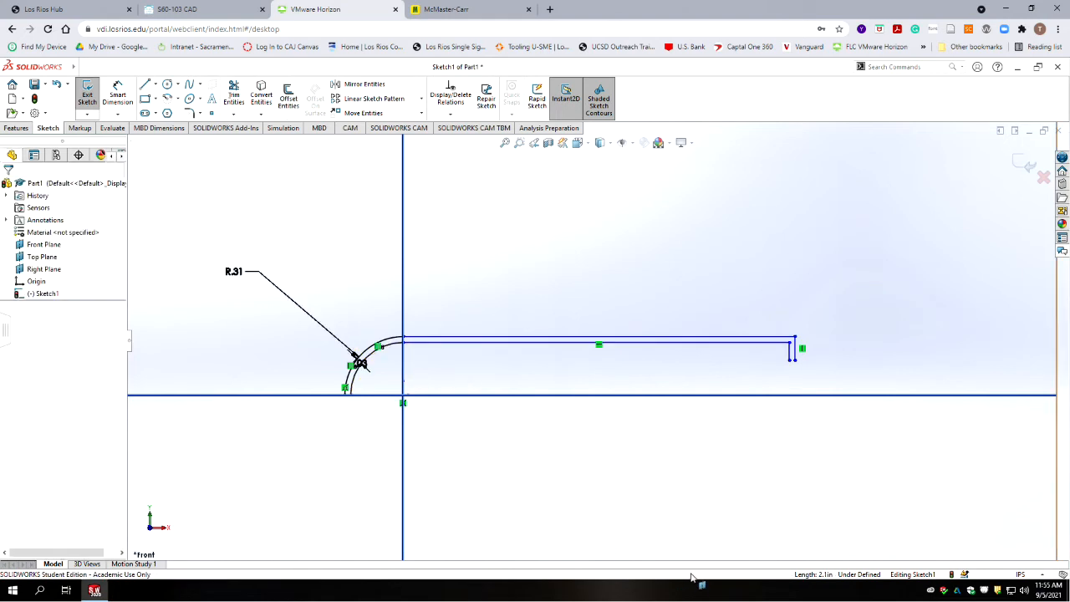
Delete the inner and outer short vertical lines at the straight end, pulling the inner line's endpoint out to about 2.1 in.
scroll(815, 343, "down", 3)
scroll(818, 343, "down", 2)
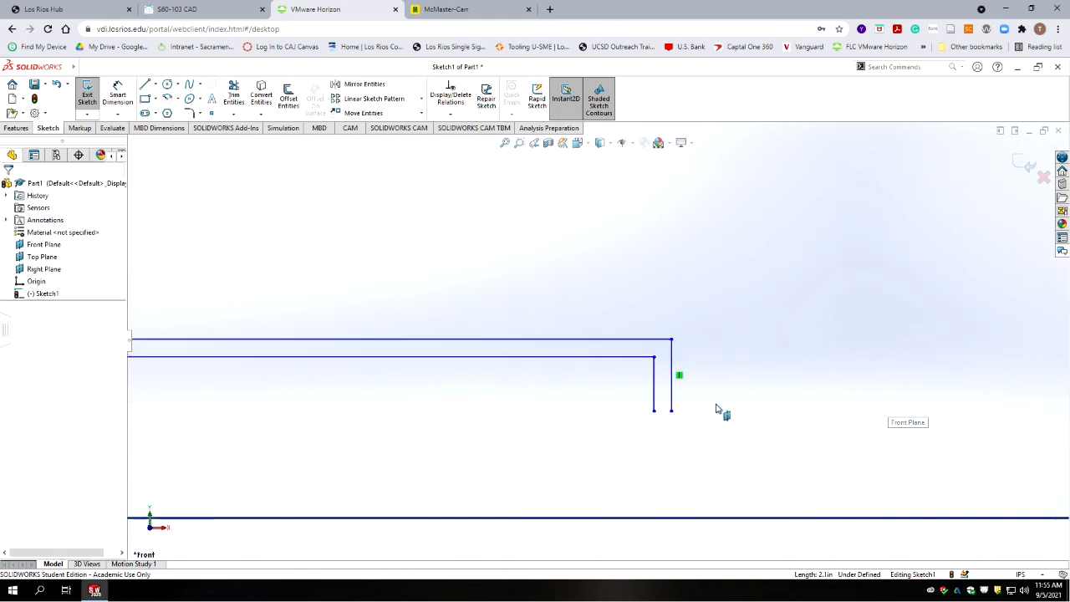
left_click(654, 382)
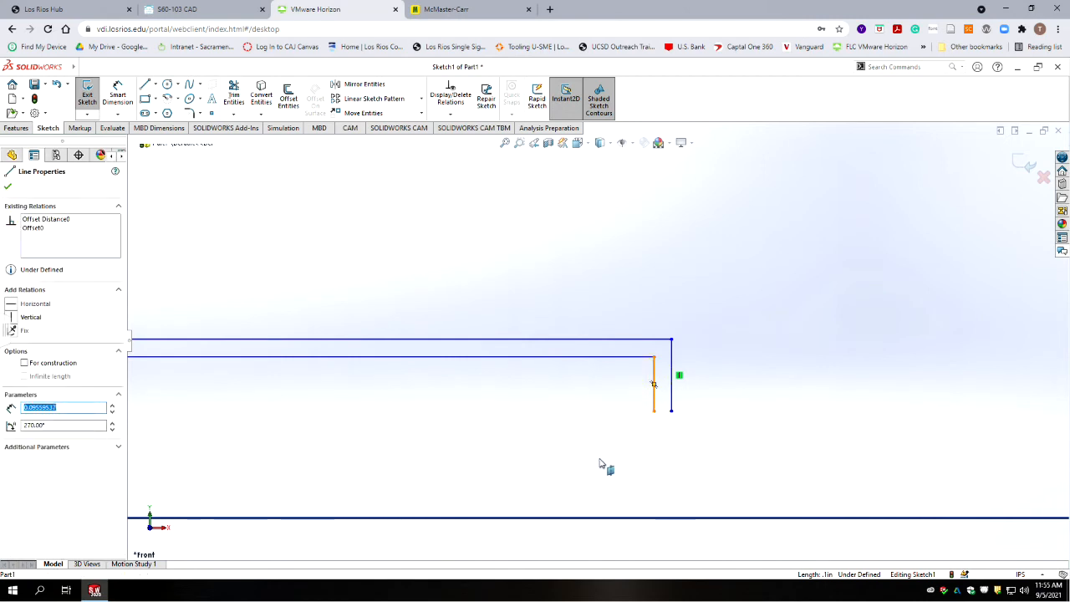
key("Delete")
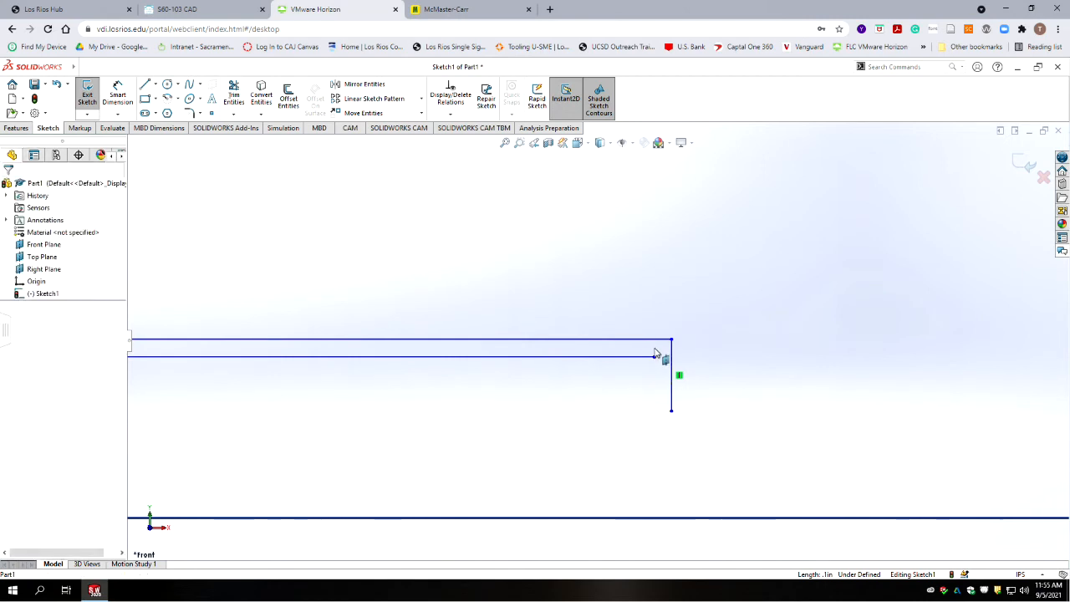
mouse_move(654, 358)
left_mouse_down()
mouse_move(692, 361)
mouse_move(669, 362)
left_mouse_up()
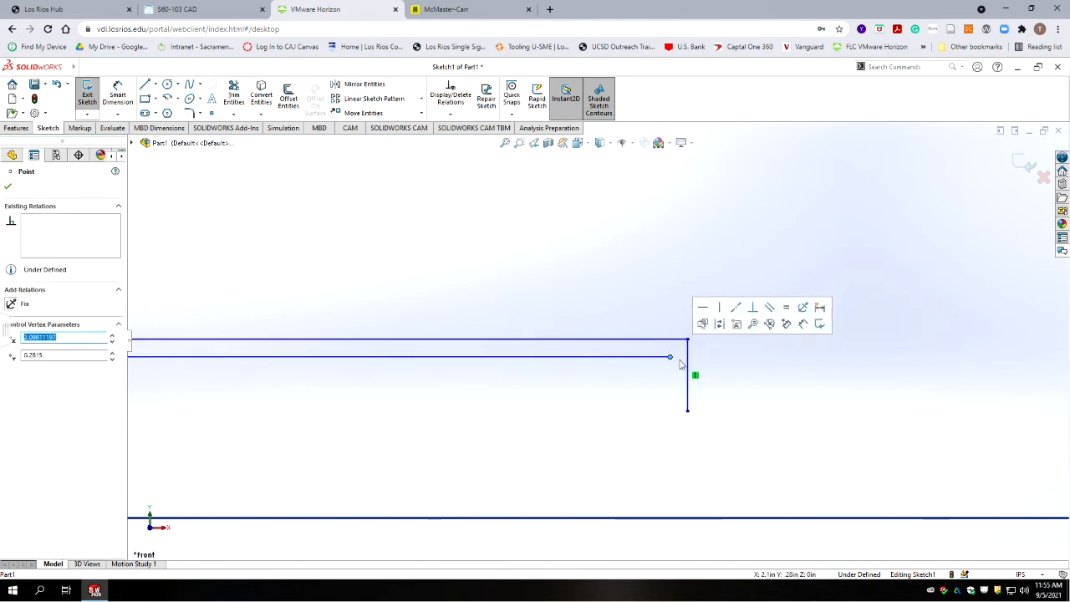
left_click(686, 374)
key("Delete")
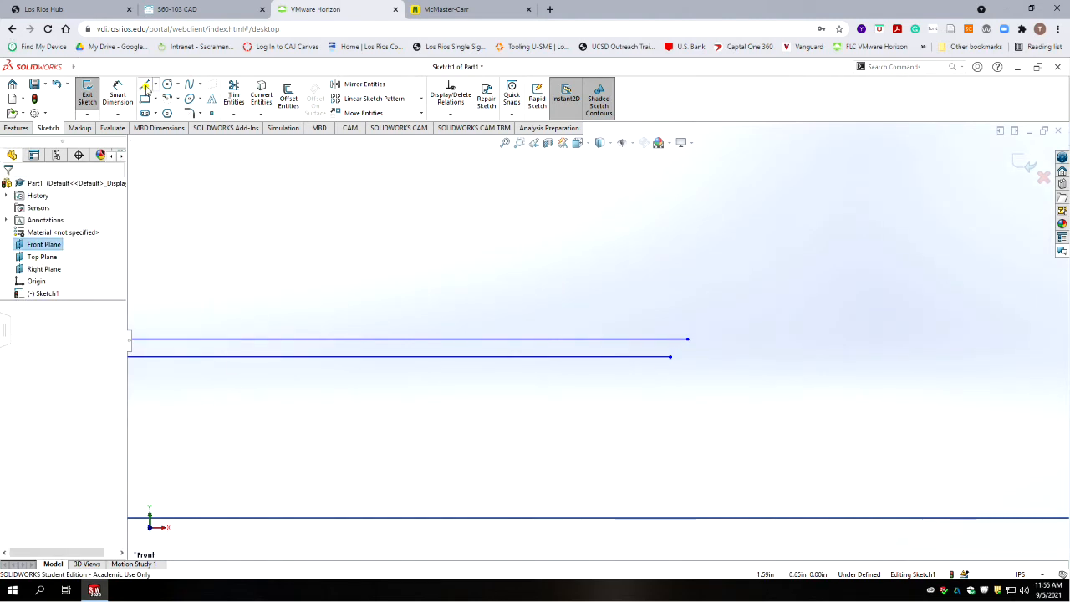
Close the straight end with a line between the outer and inner endpoints and give it a Vertical relation.
left_click(145, 87)
scroll(384, 414, "up", 3)
scroll(380, 410, "up", 3)
scroll(269, 375, "down", 3)
scroll(567, 335, "down", 3)
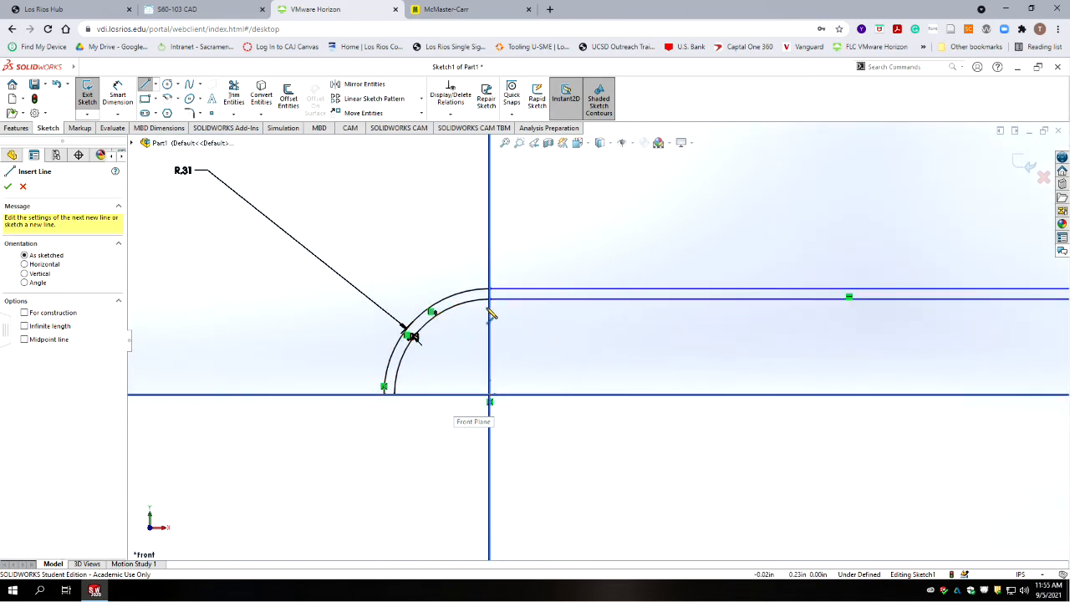
scroll(1030, 376, "up", 5)
scroll(880, 333, "down", 3)
scroll(724, 344, "down", 5)
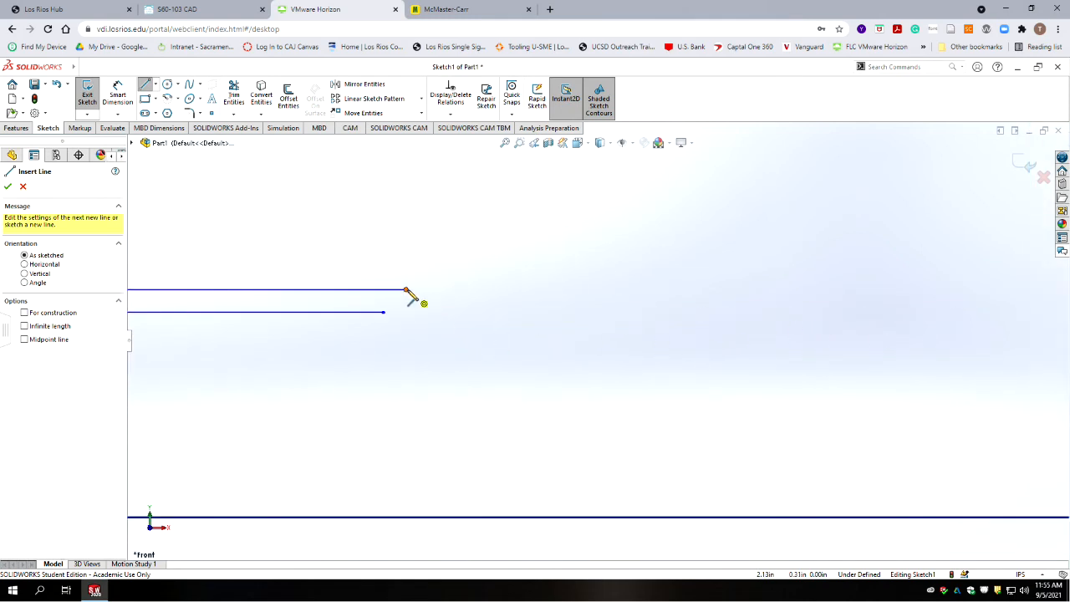
mouse_move(406, 291)
left_mouse_down()
mouse_move(393, 318)
mouse_move(383, 311)
left_mouse_up()
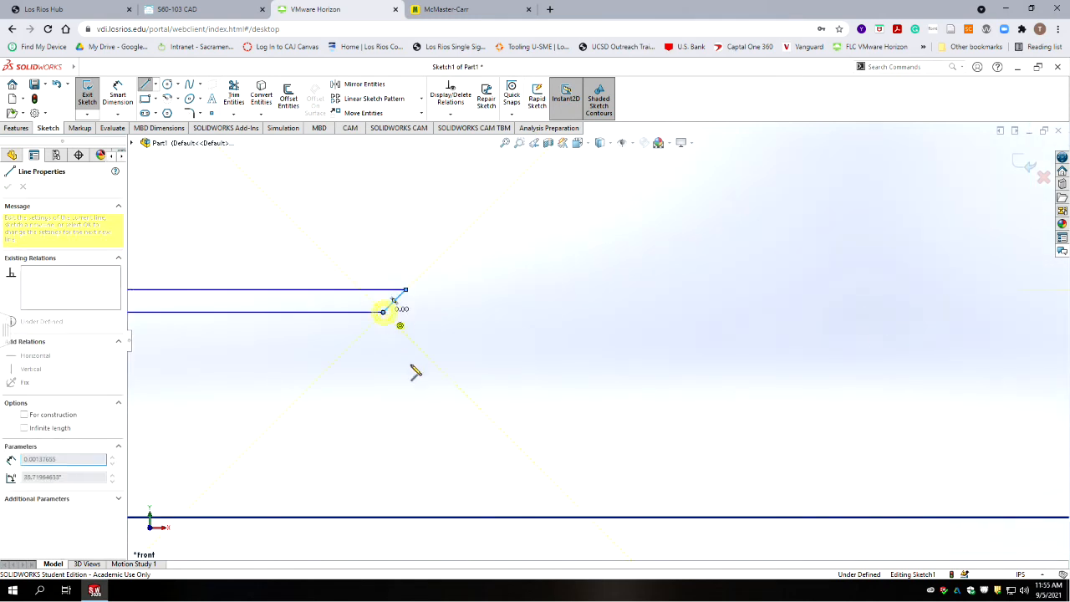
key("Escape")
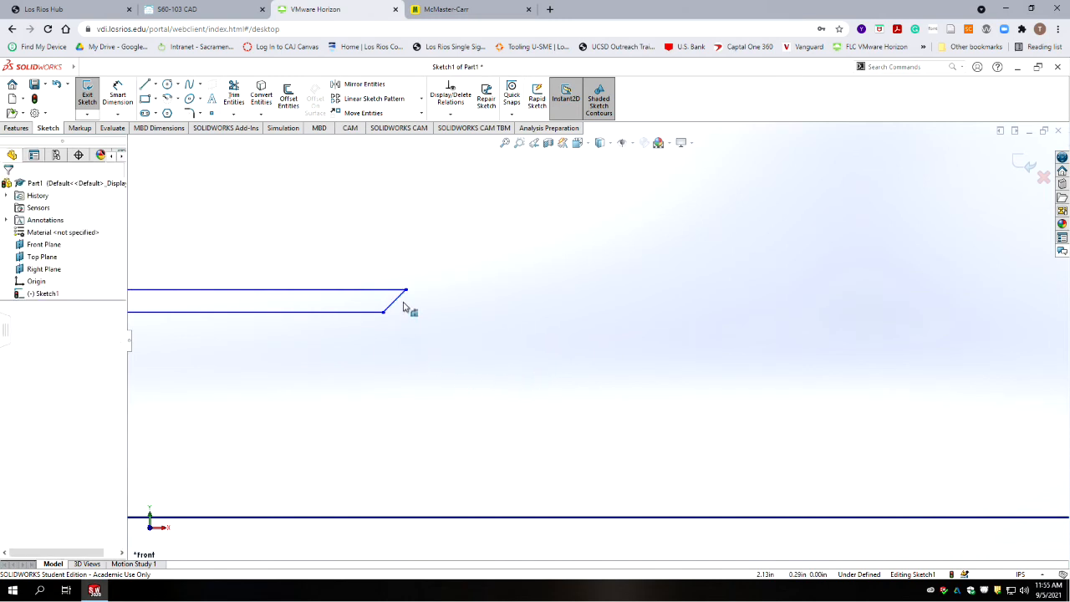
left_click(398, 302)
left_click(17, 318)
left_click(274, 355)
Close the curved end with a horizontal line between the lower endpoints of the outer and inner arcs.
scroll(286, 399, "up", 5)
scroll(286, 403, "up", 3)
scroll(287, 349, "down", 6)
scroll(517, 327, "down", 2)
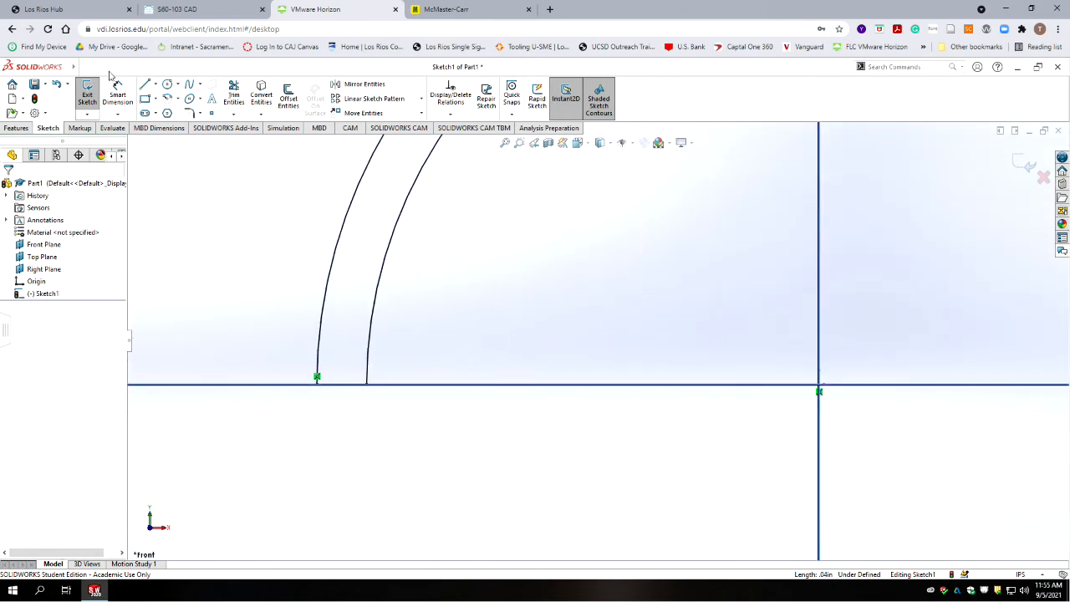
left_click(145, 85)
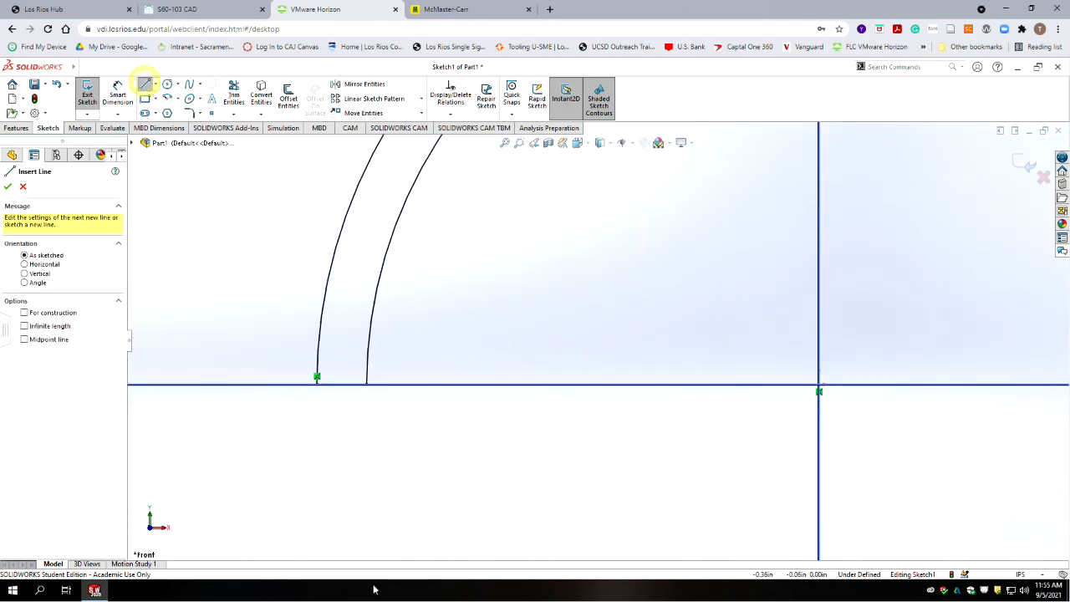
left_click(317, 377)
left_click(366, 383)
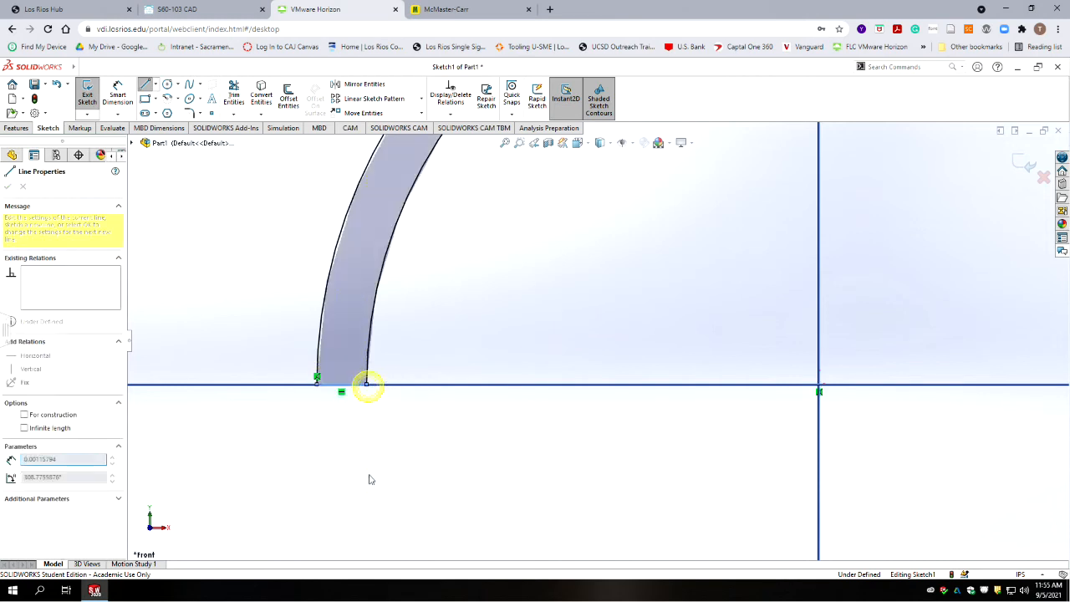
key("Escape")
Sketch a horizontal centerline through the origin, starting outside the arc and ending just past the profile's straight end.
scroll(470, 453, "up", 5)
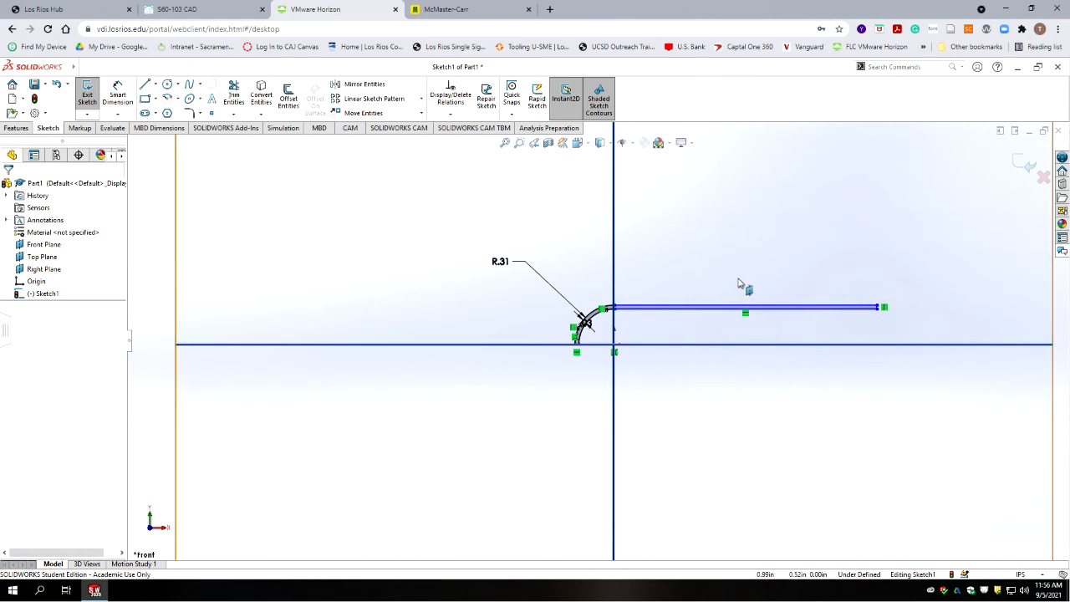
scroll(744, 289, "down", 2)
scroll(790, 385, "down", 1)
scroll(795, 386, "down", 1)
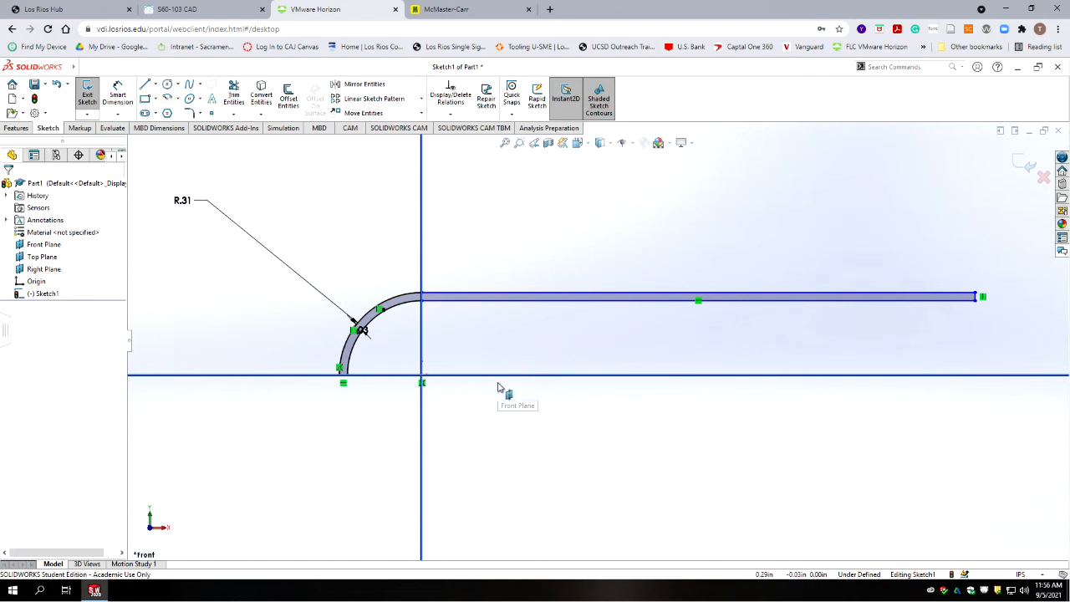
left_click(158, 86)
left_click(159, 112)
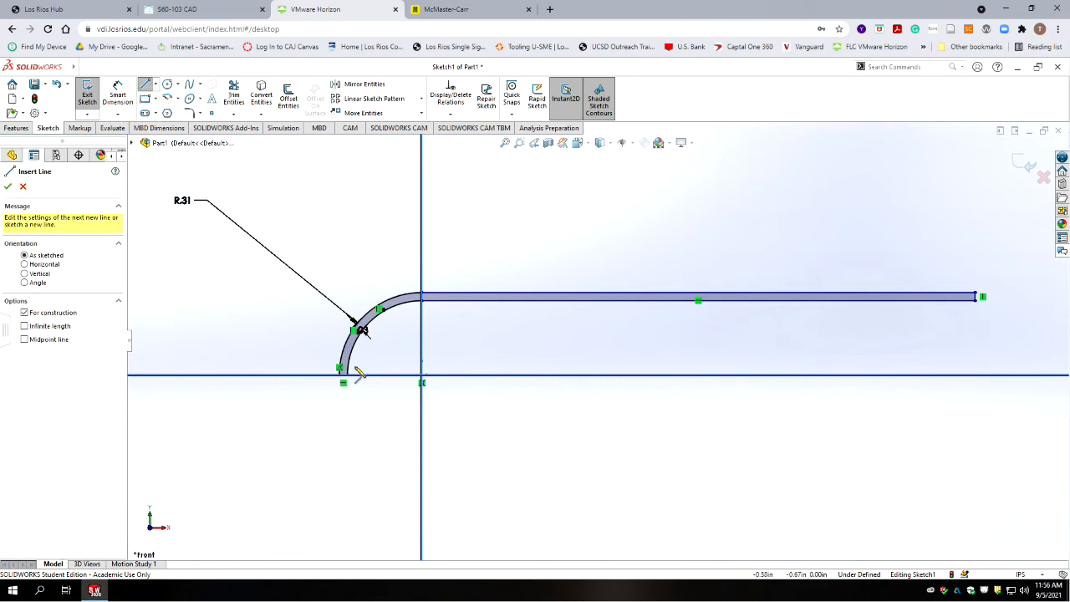
left_click(168, 85)
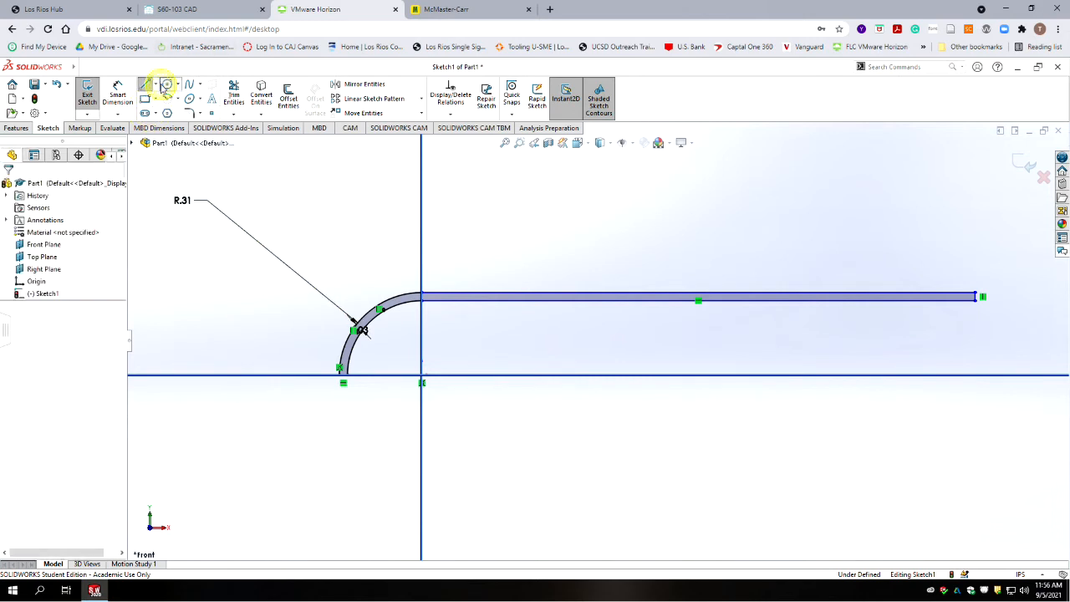
left_click(156, 84)
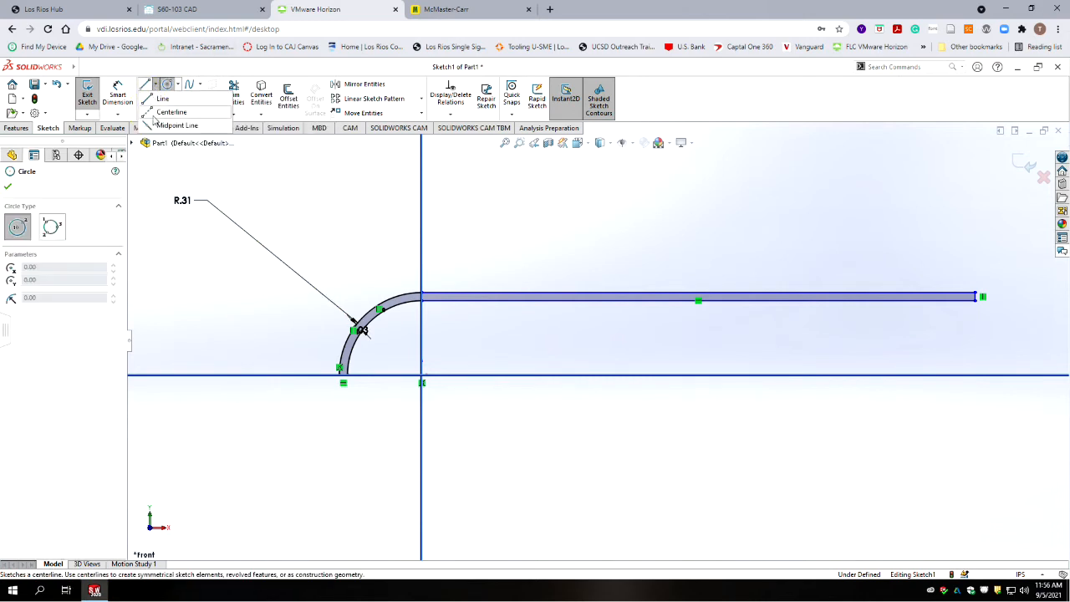
left_click(153, 116)
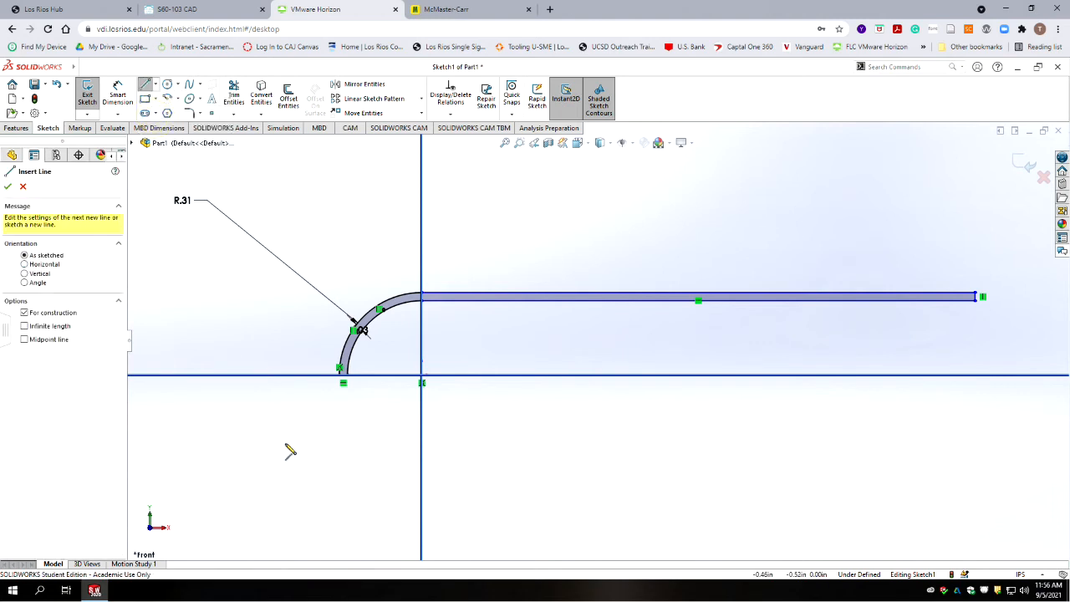
left_click(241, 377)
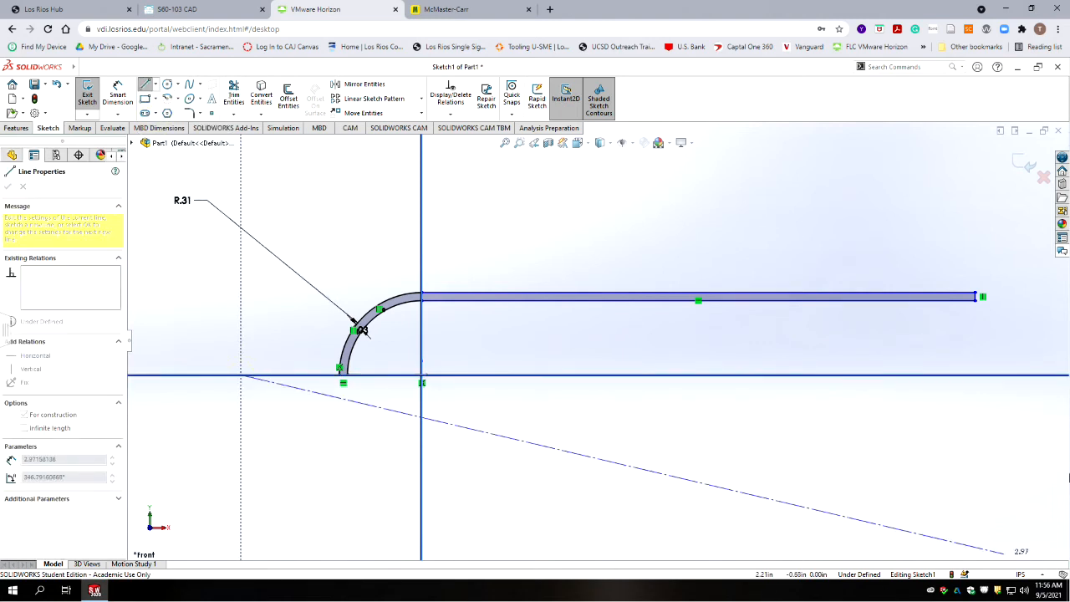
left_click(1017, 375)
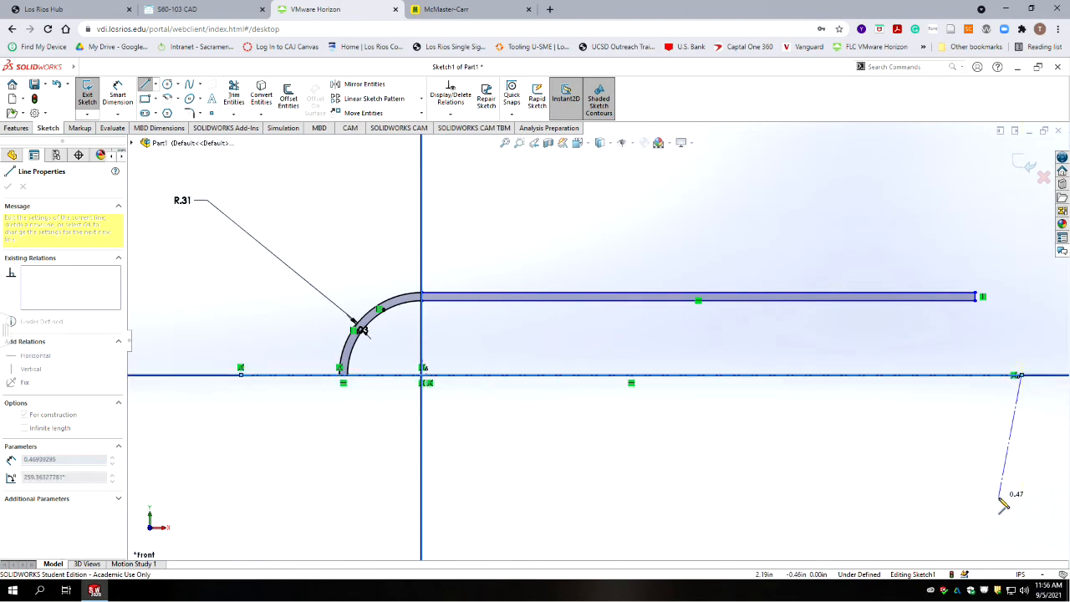
key("Escape")
key("Escape")
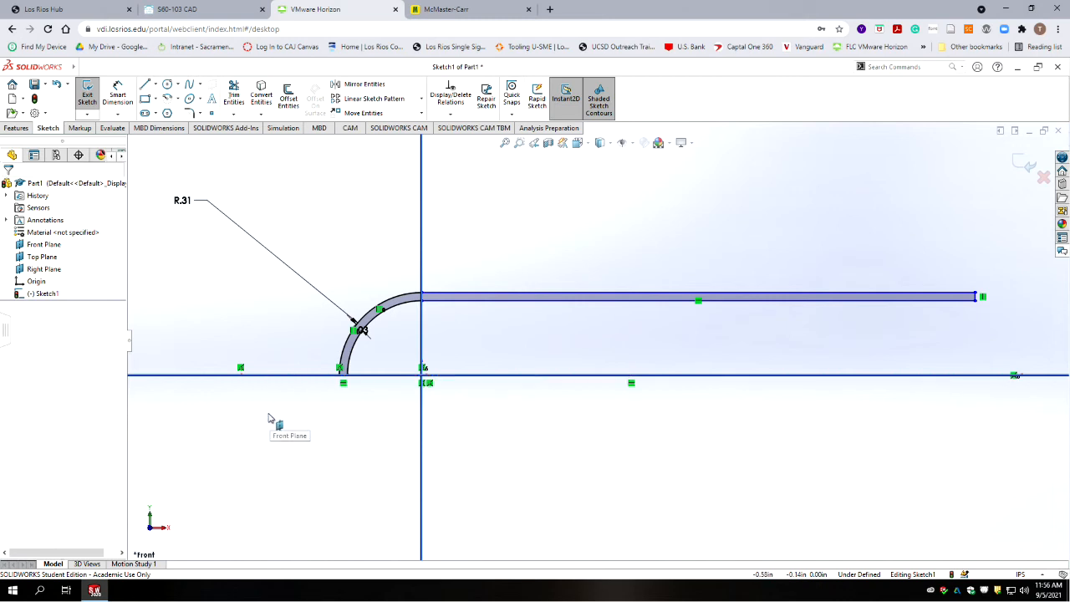
Shorten the centerline to start at the outer arc's lower endpoint and end about 2.02 in past the origin.
mouse_move(241, 376)
left_mouse_down()
mouse_move(354, 382)
mouse_move(343, 381)
left_mouse_up()
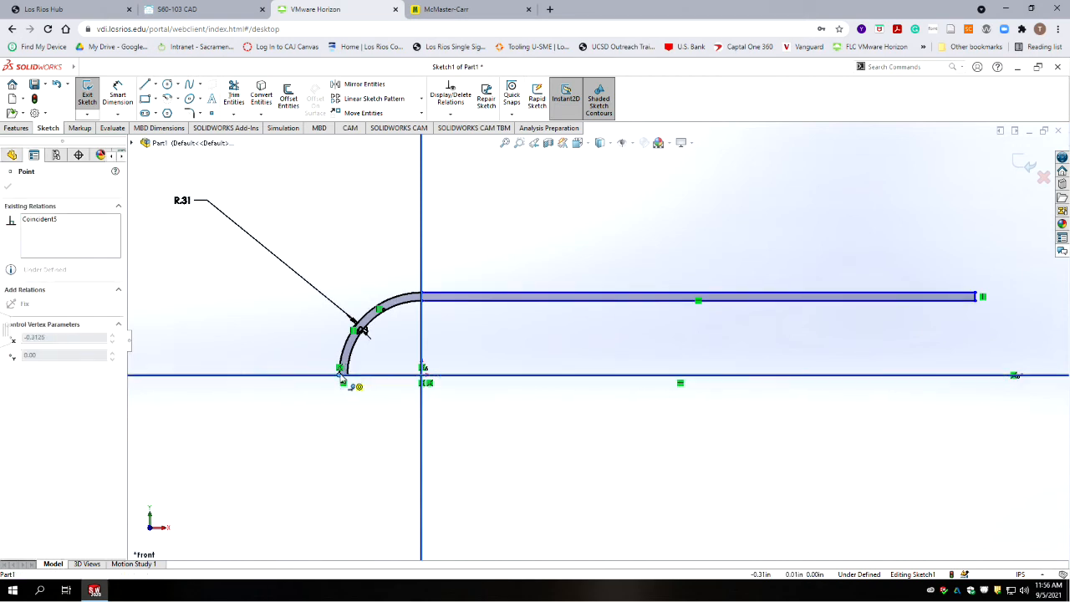
left_click(342, 432)
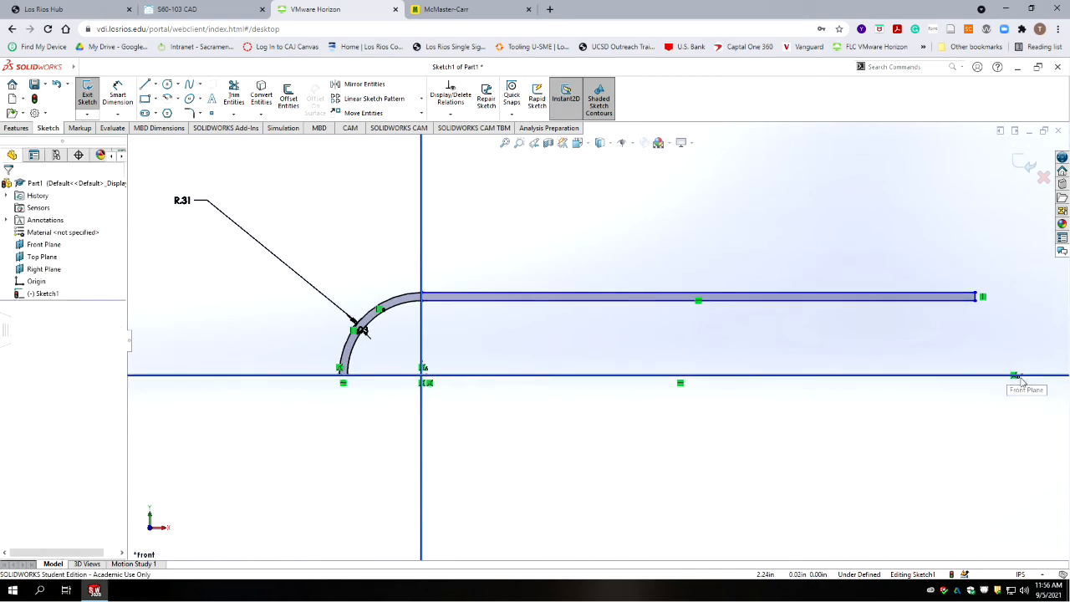
left_click_drag(1017, 376, 956, 376)
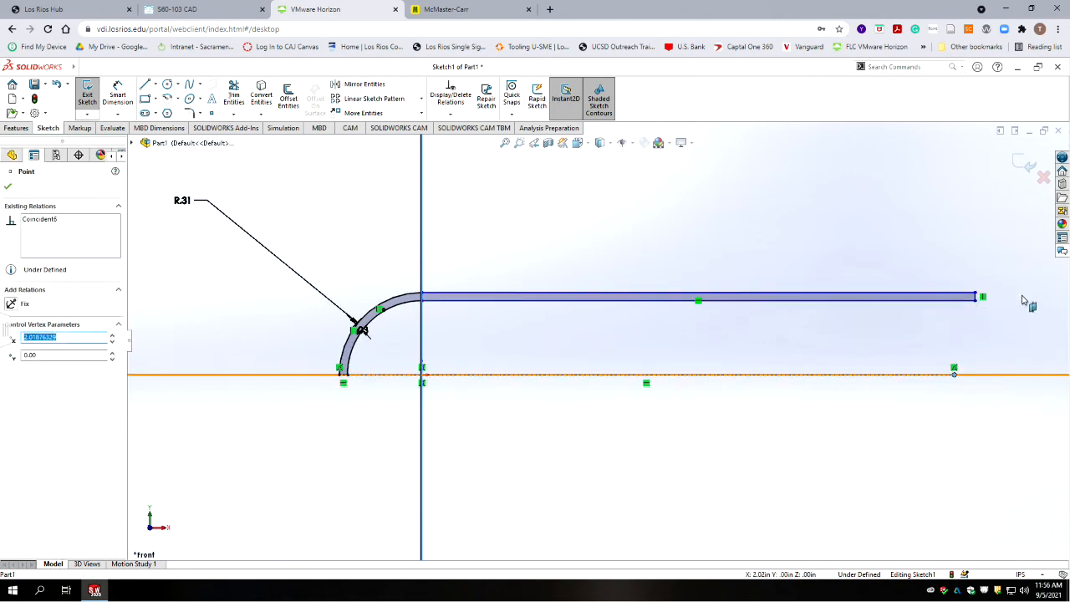
scroll(1007, 303, "down", 4)
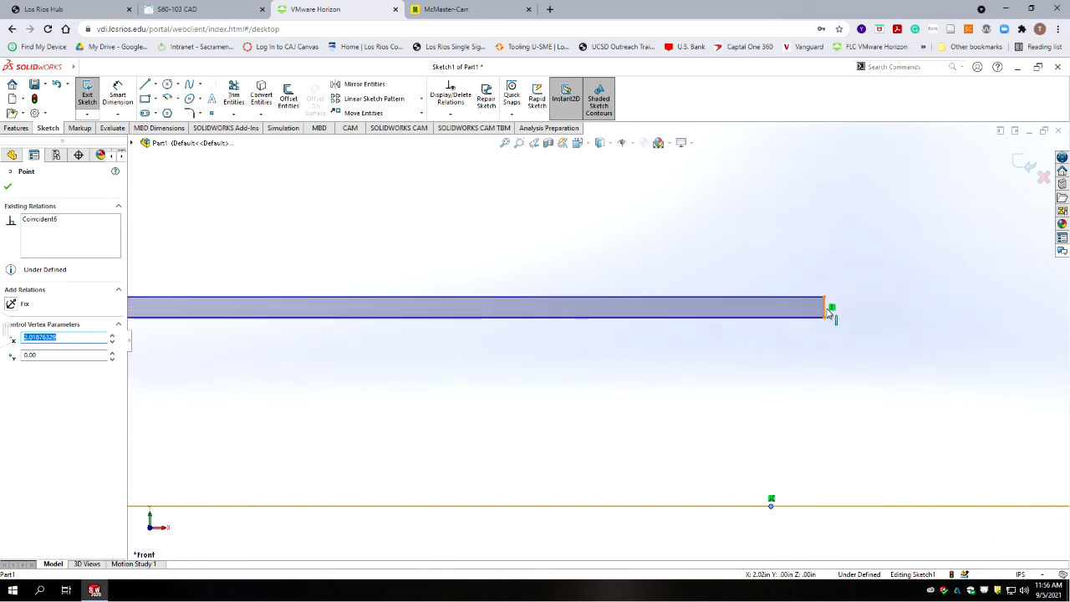
Make the profile's vertical end line Coincident with the centerline's endpoint beneath the straight end.
left_click(824, 310, "ctrl")
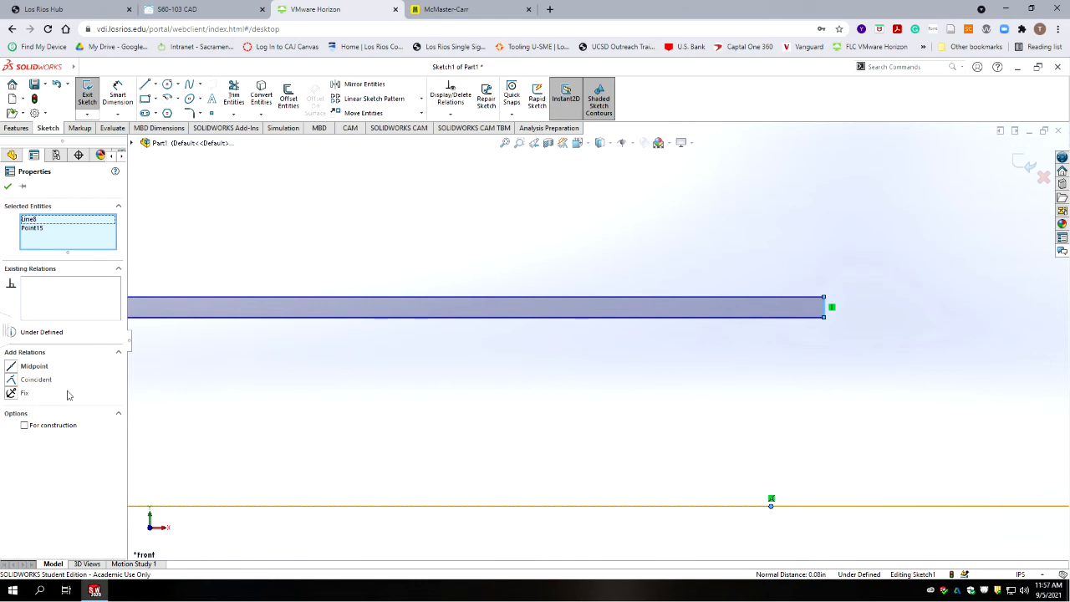
left_click(13, 380)
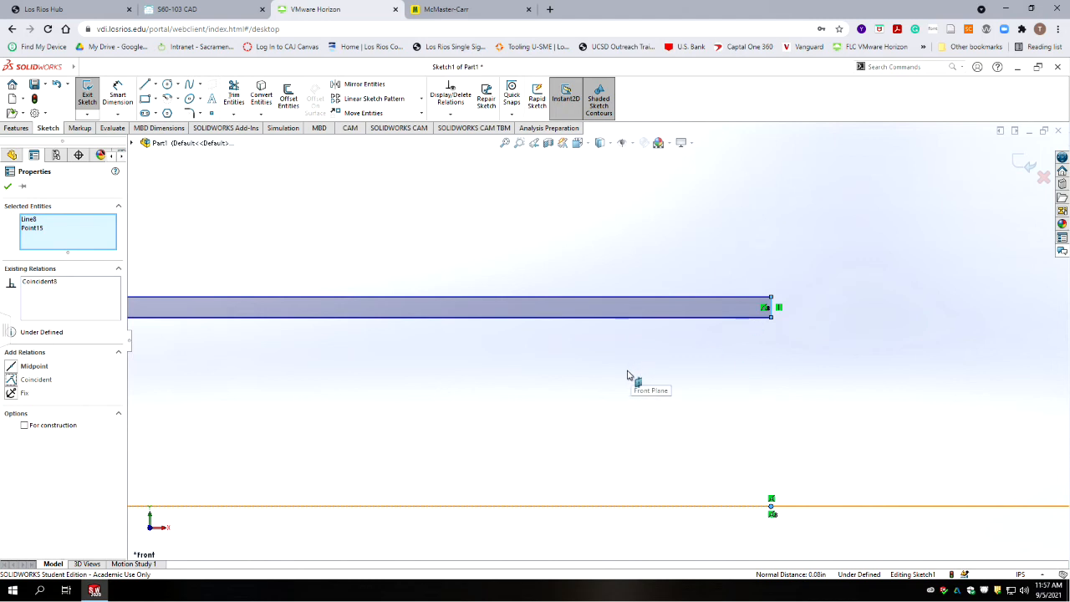
Dimension the profile's overall length from the outer arc's lower endpoint to the vertical end line and set it to 2.15 in.
scroll(602, 384, "up", 5)
scroll(424, 346, "down", 3)
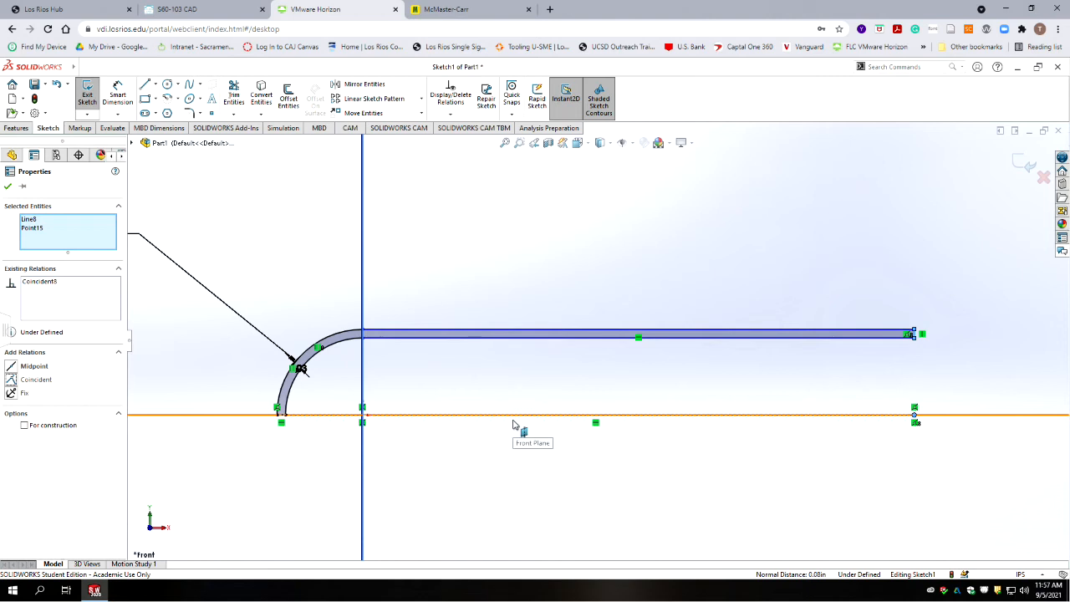
left_click(117, 91)
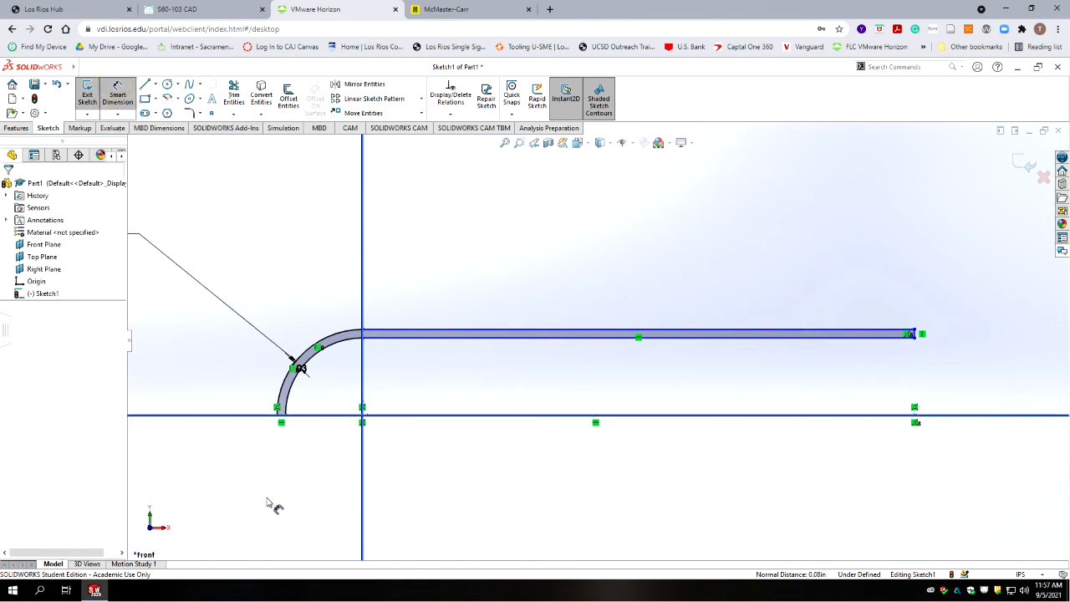
left_click(278, 414)
scroll(924, 338, "down", 4)
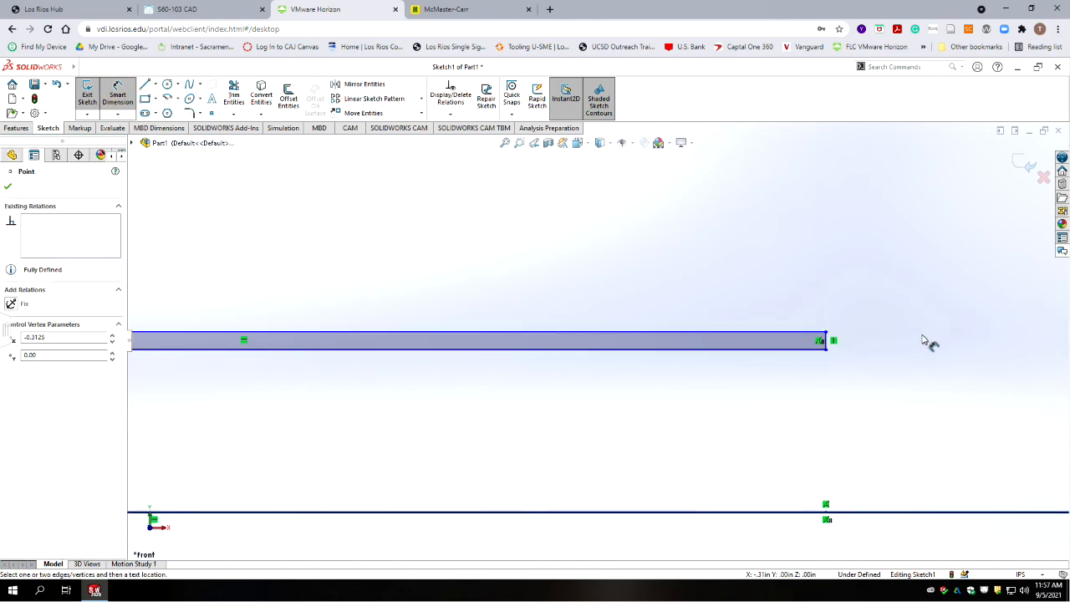
scroll(923, 338, "down", 3)
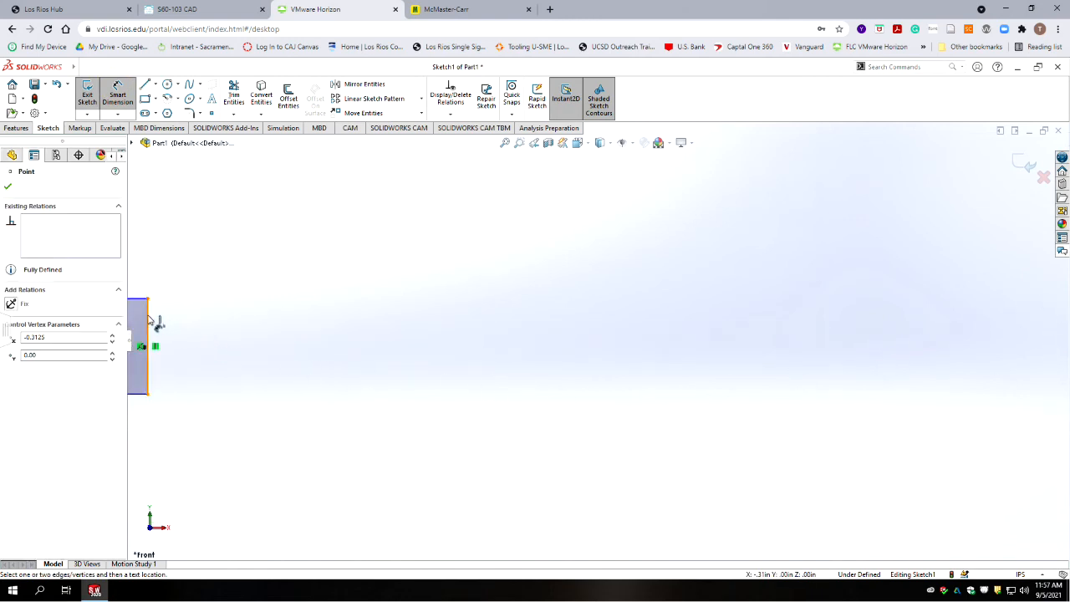
left_click(159, 349)
scroll(172, 417, "up", 6)
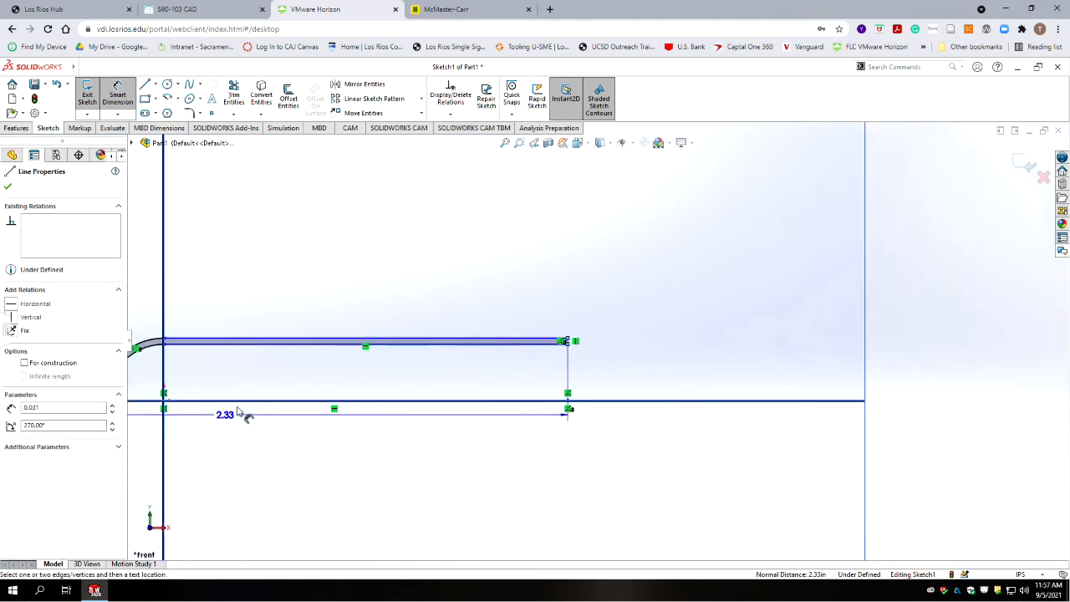
left_click(360, 281)
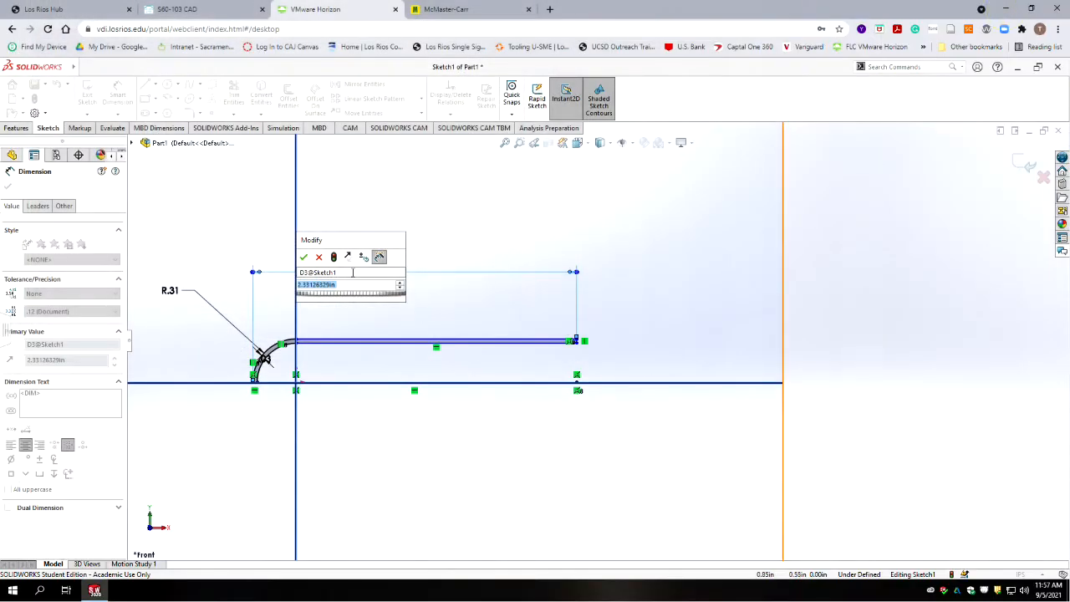
type("2.15")
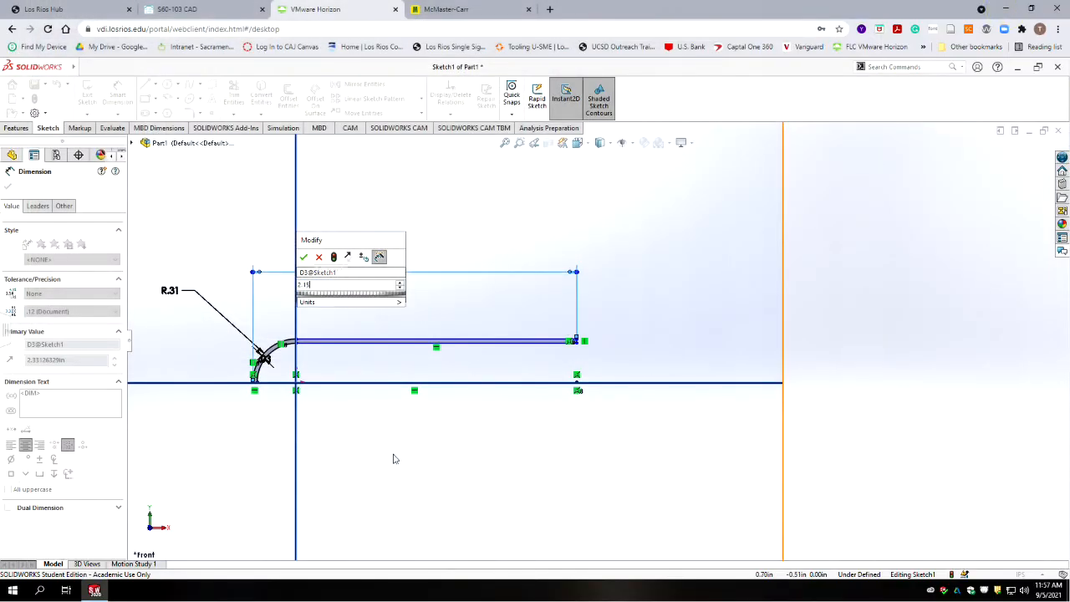
key("Return")
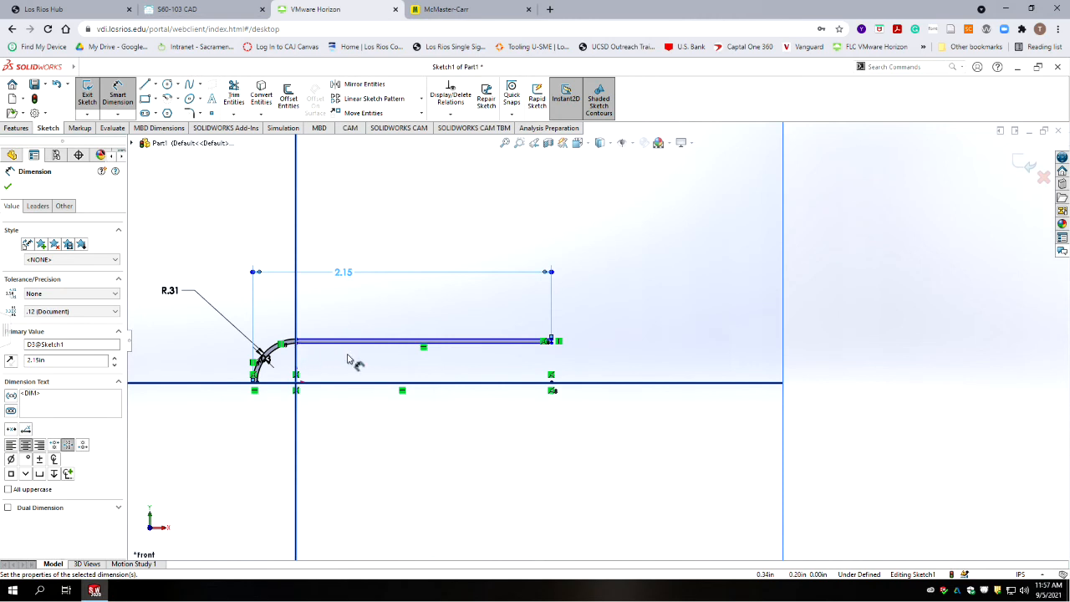
Test the sketch's remaining freedom by pulling the straight end's lower endpoint down to about Y 0.23 in.
scroll(351, 360, "down", 5)
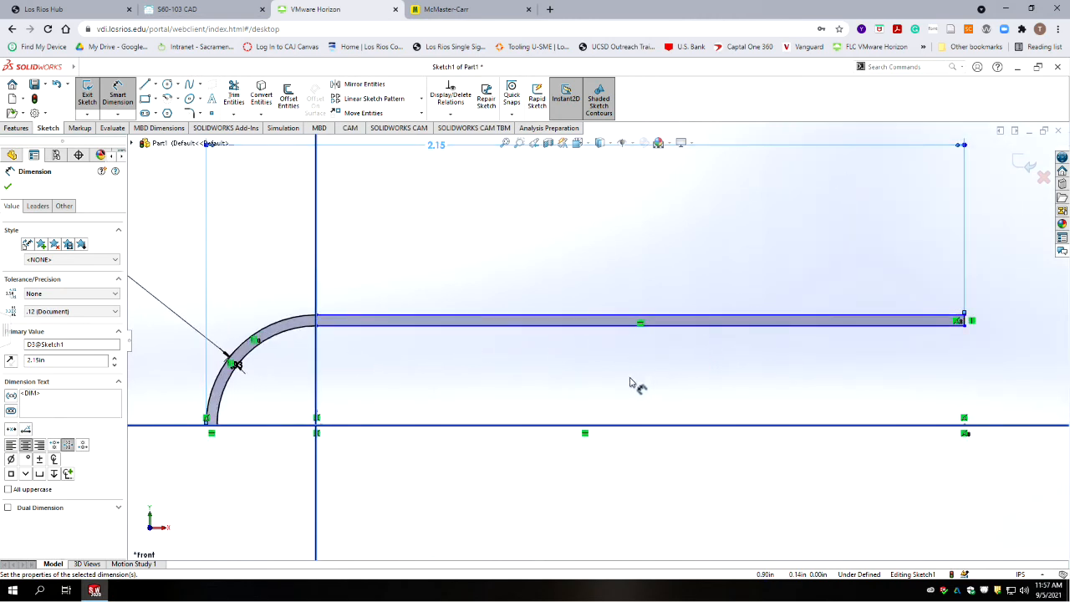
scroll(854, 362, "up", 4)
scroll(755, 345, "down", 4)
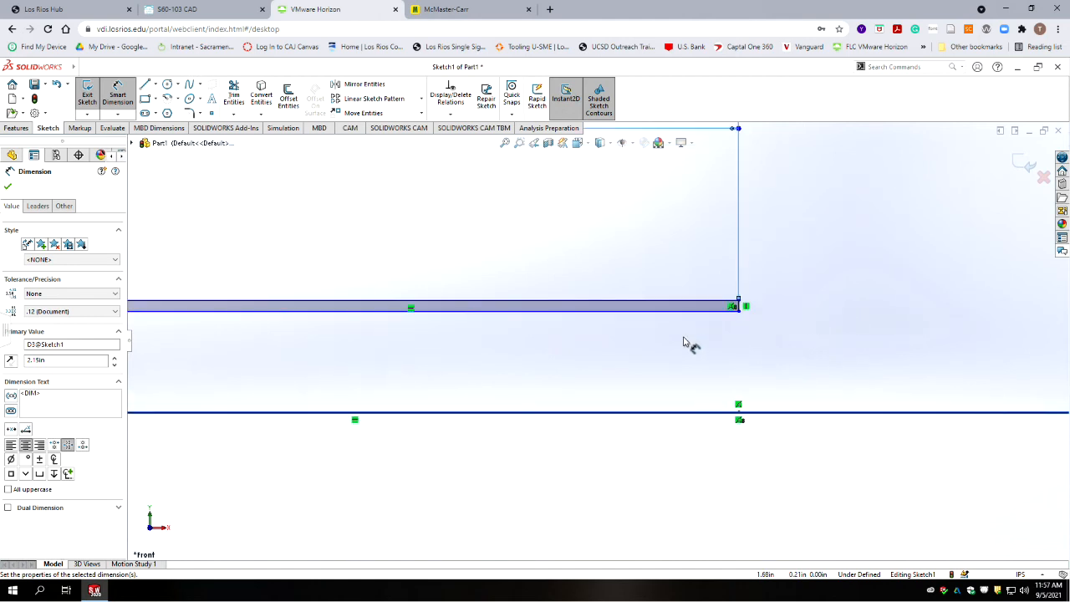
scroll(567, 329, "up", 6)
scroll(464, 307, "down", 5)
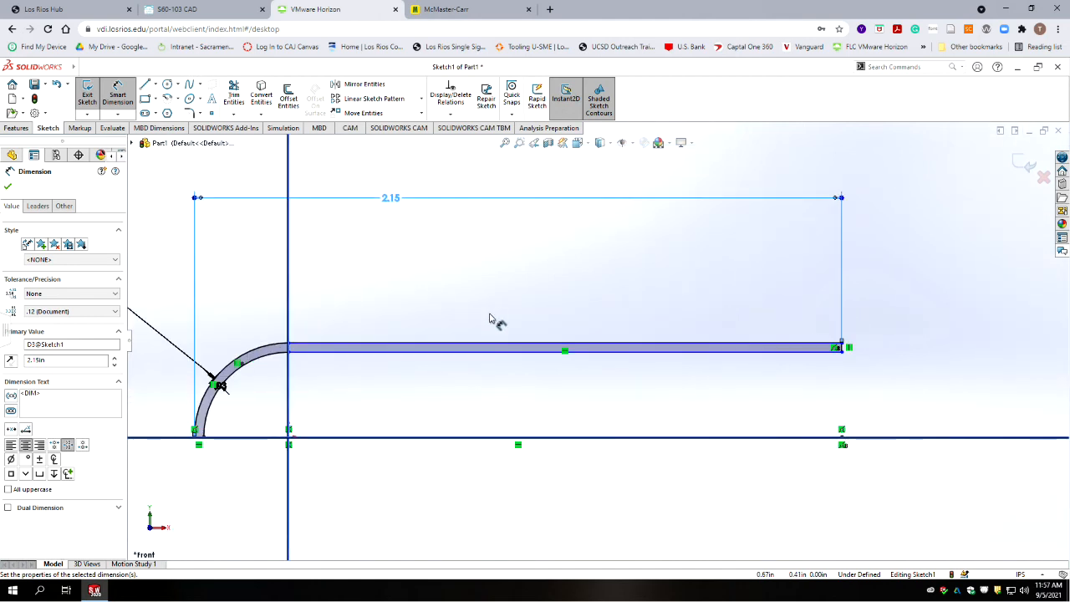
key("Escape")
left_click(697, 347)
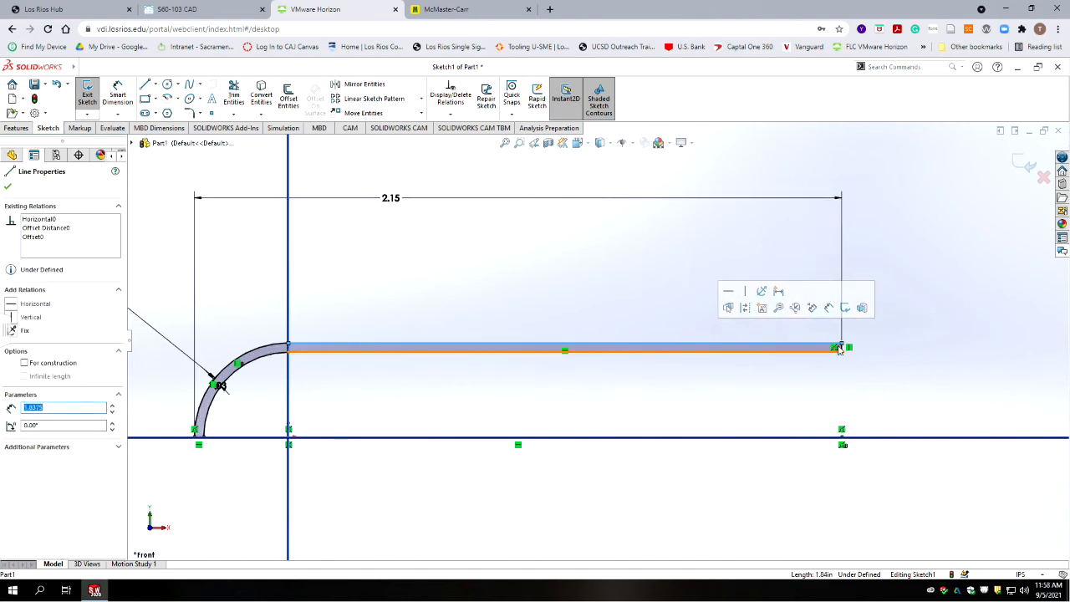
mouse_move(841, 347)
left_mouse_down()
mouse_move(864, 410)
mouse_move(865, 382)
mouse_move(841, 368)
left_mouse_up()
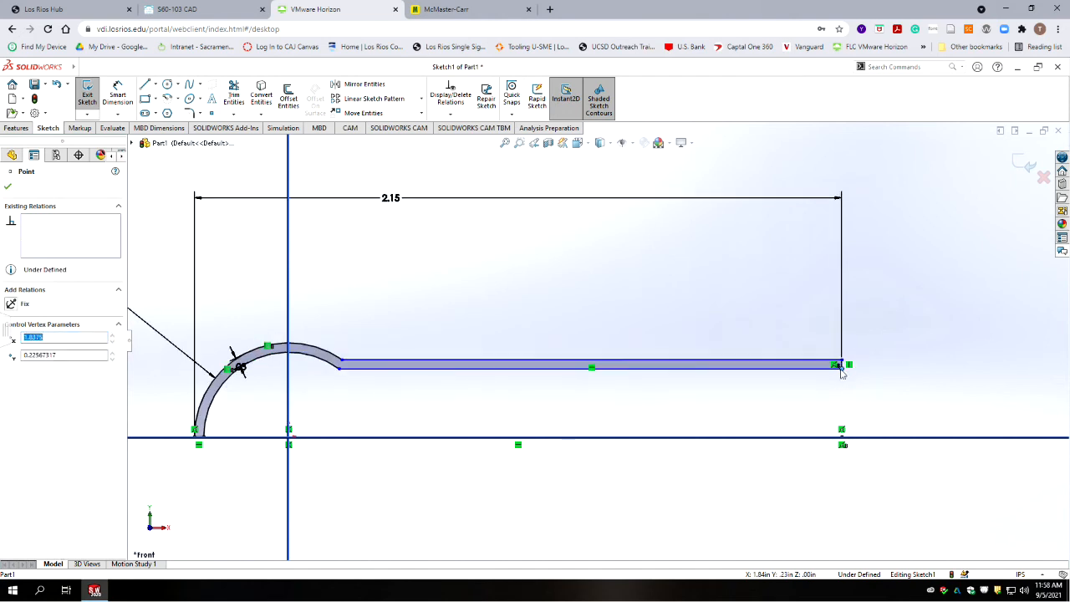
left_click(443, 393)
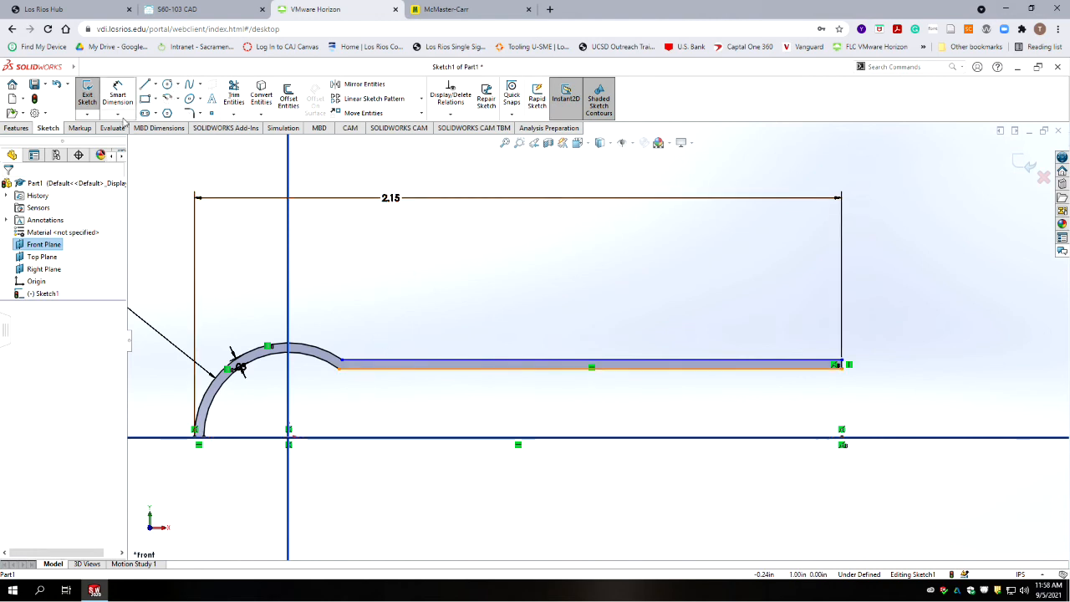
Add a Tangent relation between the outer arc and the outer straight line.
left_click(329, 351)
left_click(364, 363, "ctrl")
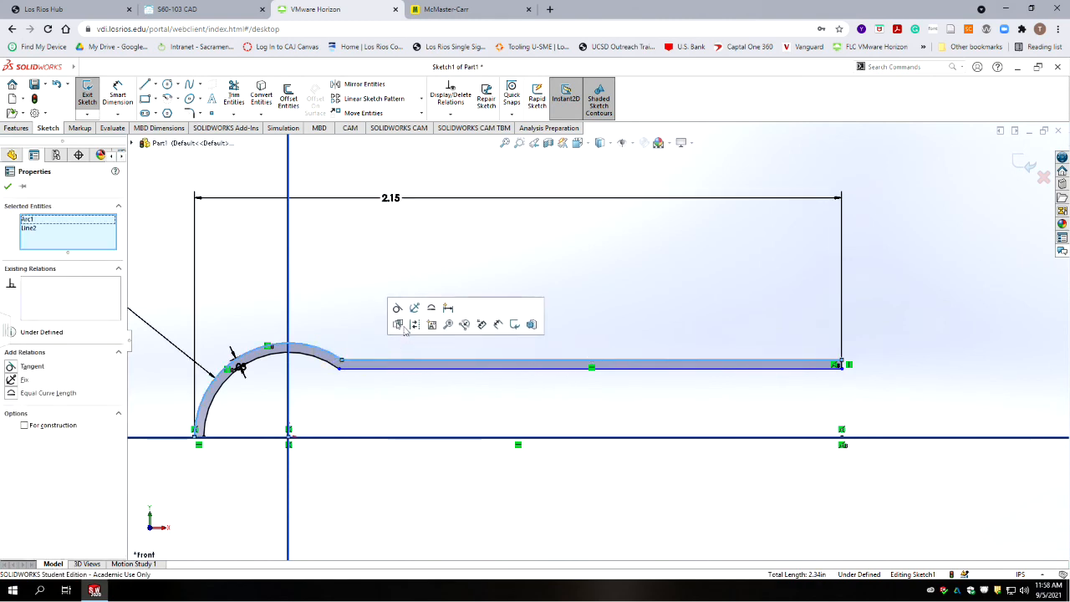
left_click(397, 308)
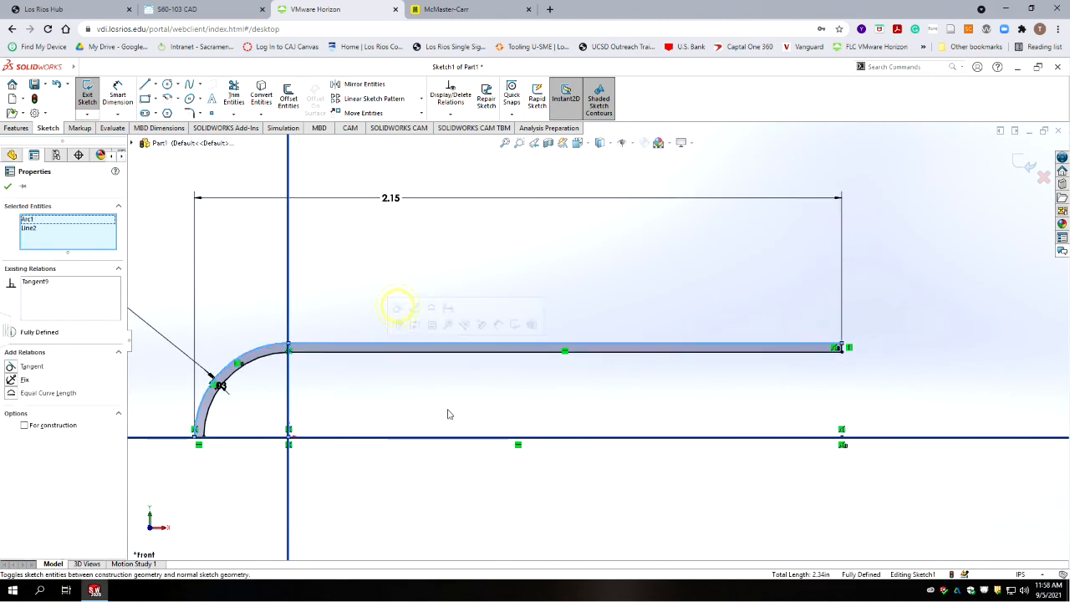
left_click(744, 406)
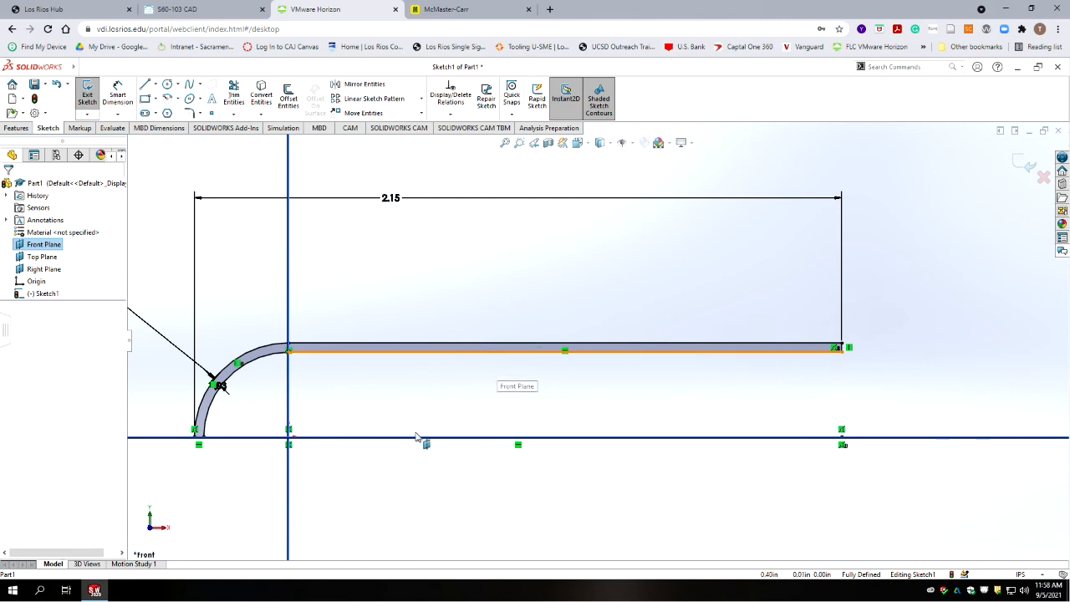
Exit the completed tube profile sketch.
scroll(660, 492, "up", 4)
scroll(735, 508, "up", 5)
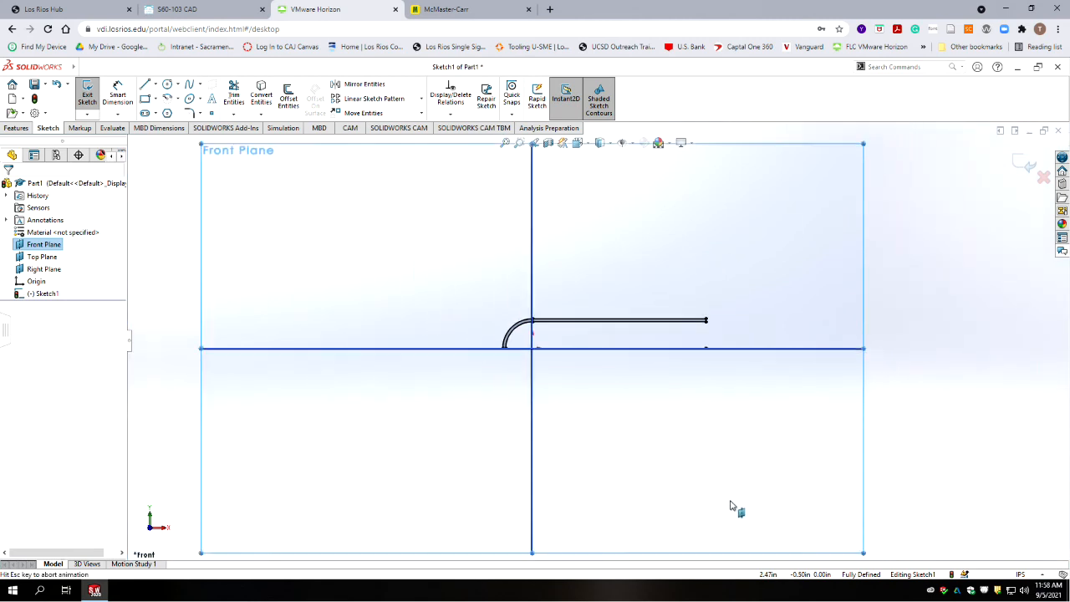
scroll(737, 376, "down", 6)
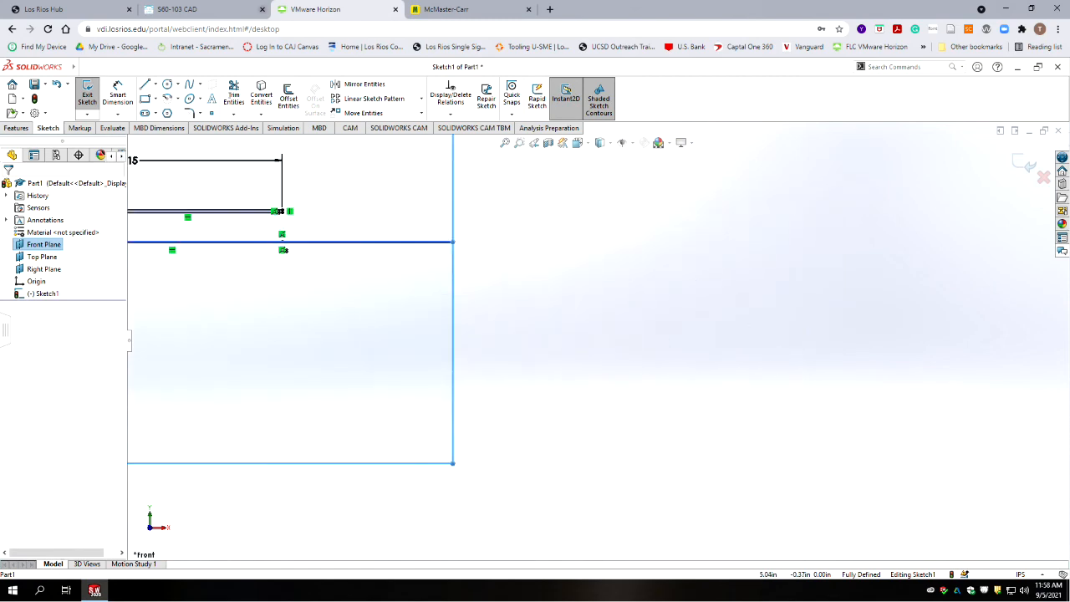
scroll(175, 291, "up", 5)
scroll(551, 334, "down", 6)
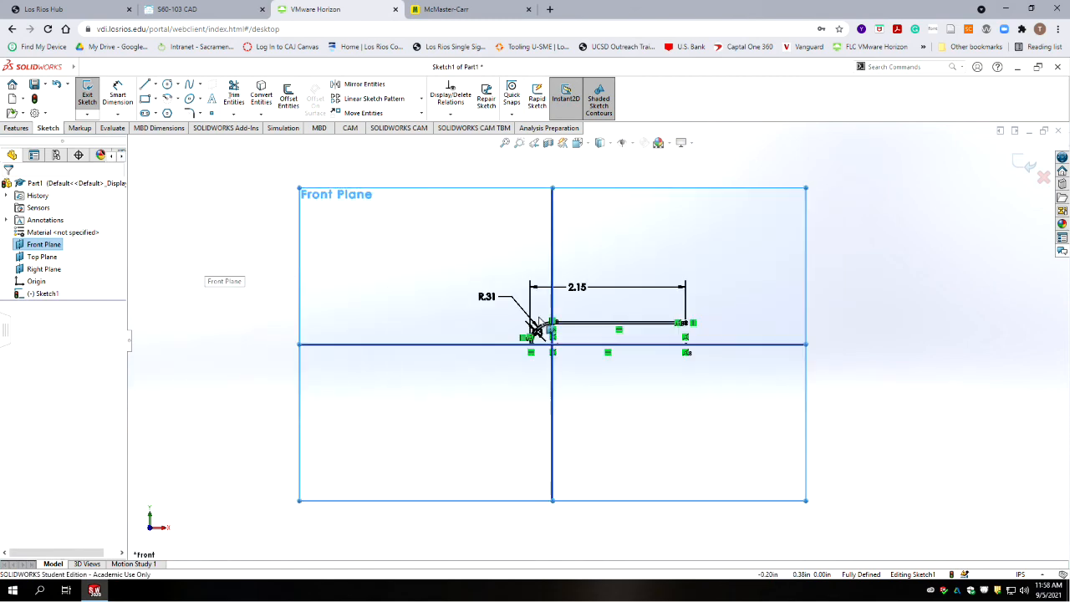
mouse_move(830, 330)
middle_mouse_down()
mouse_move(780, 375)
mouse_move(791, 406)
mouse_move(676, 546)
middle_mouse_up()
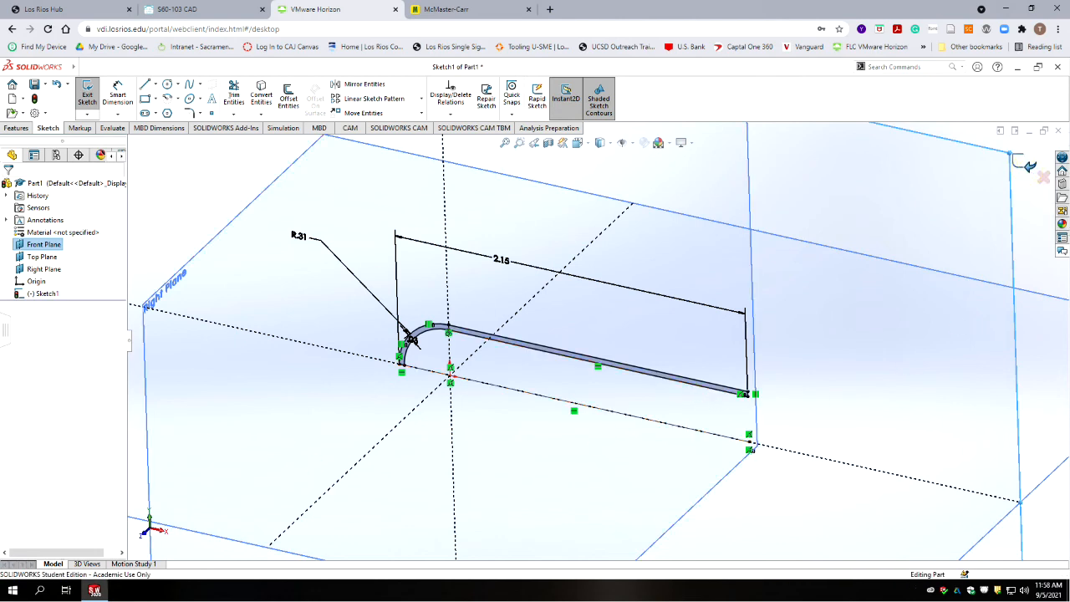
left_click(1027, 168)
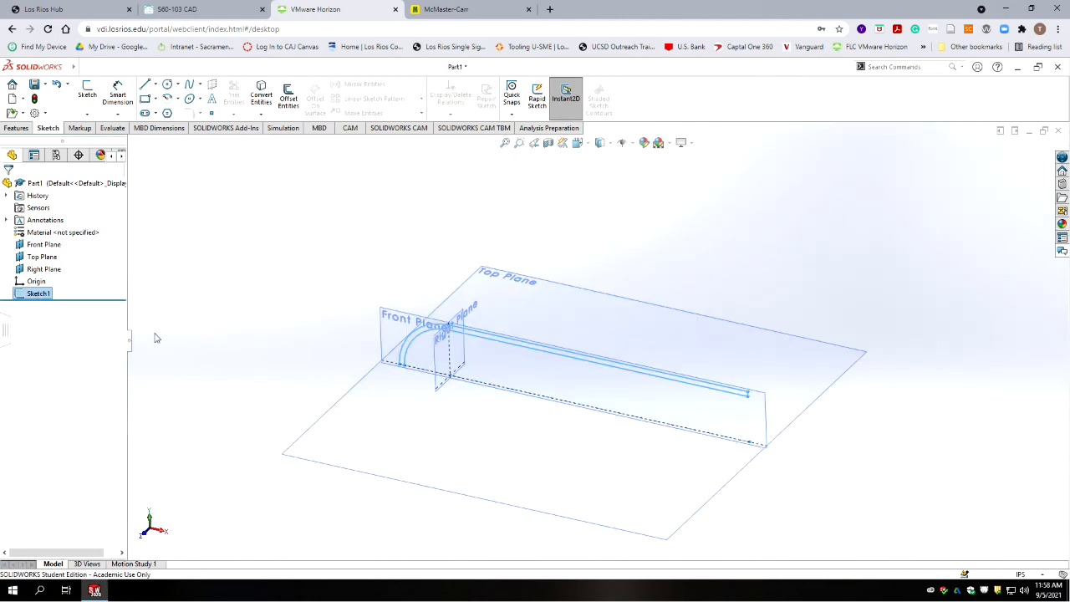
Start a Revolved Boss/Base from the wall profile with the horizontal centerline as the axis of revolution.
left_click(17, 128)
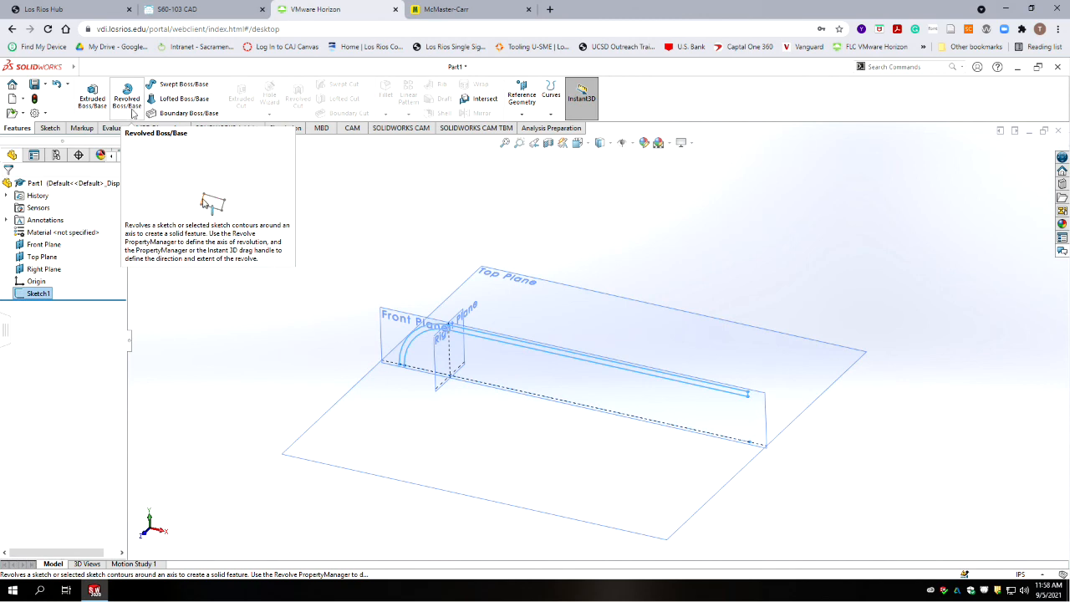
left_click(134, 113)
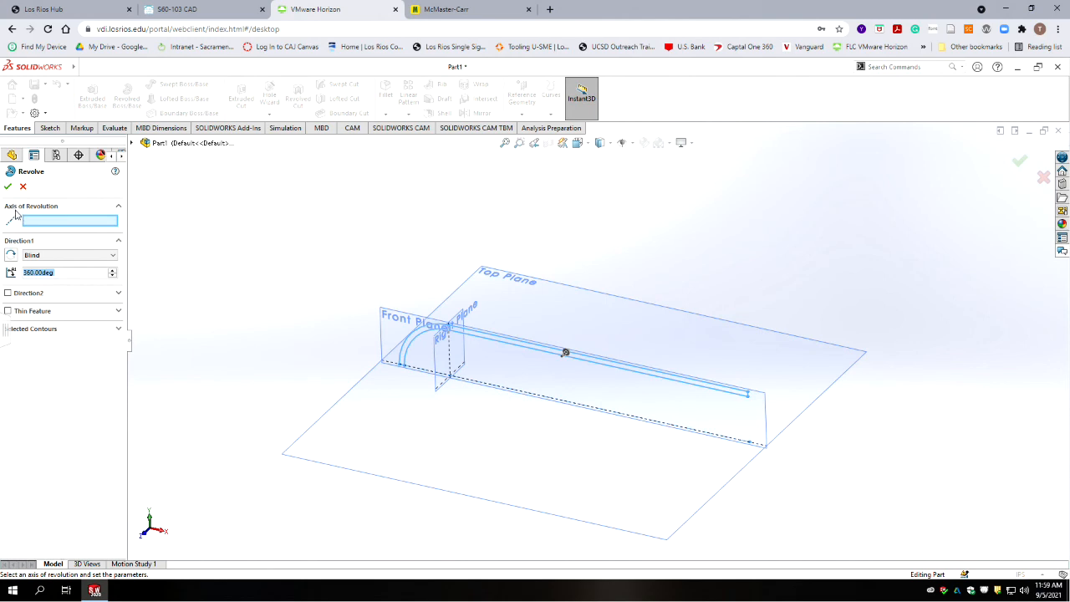
left_click(732, 438)
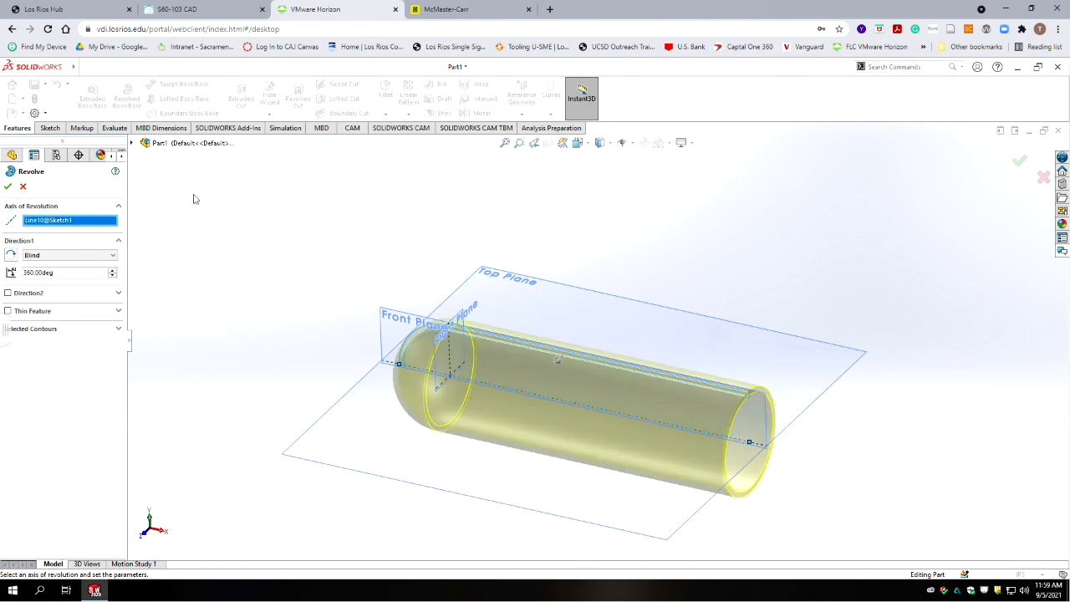
Try a 270-degree revolve angle with the Blind end condition.
left_click(56, 258)
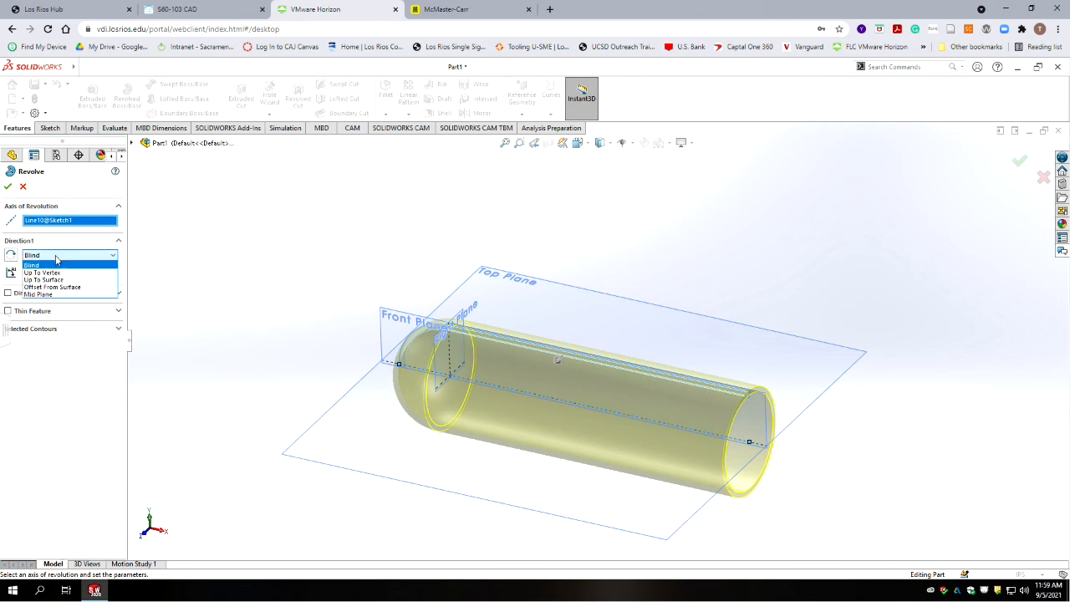
left_click(56, 258)
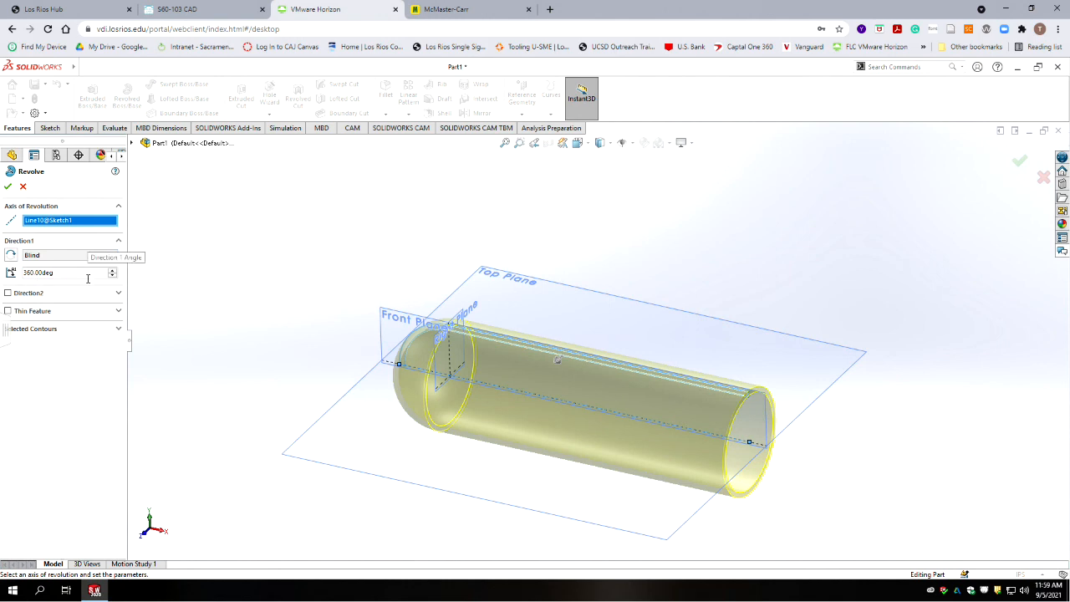
double_click(80, 274)
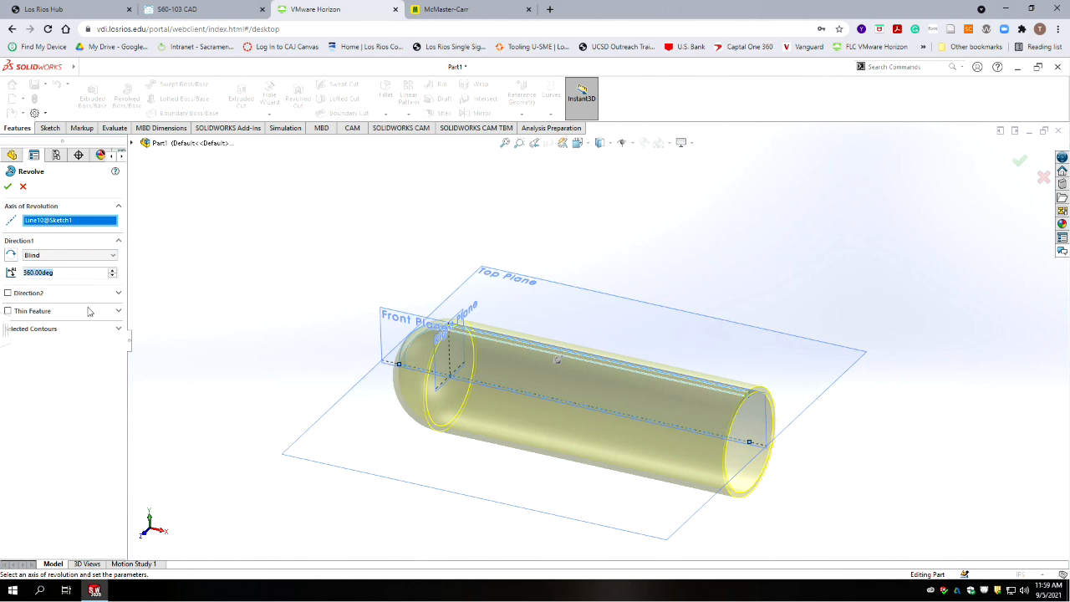
type("270")
key("Return")
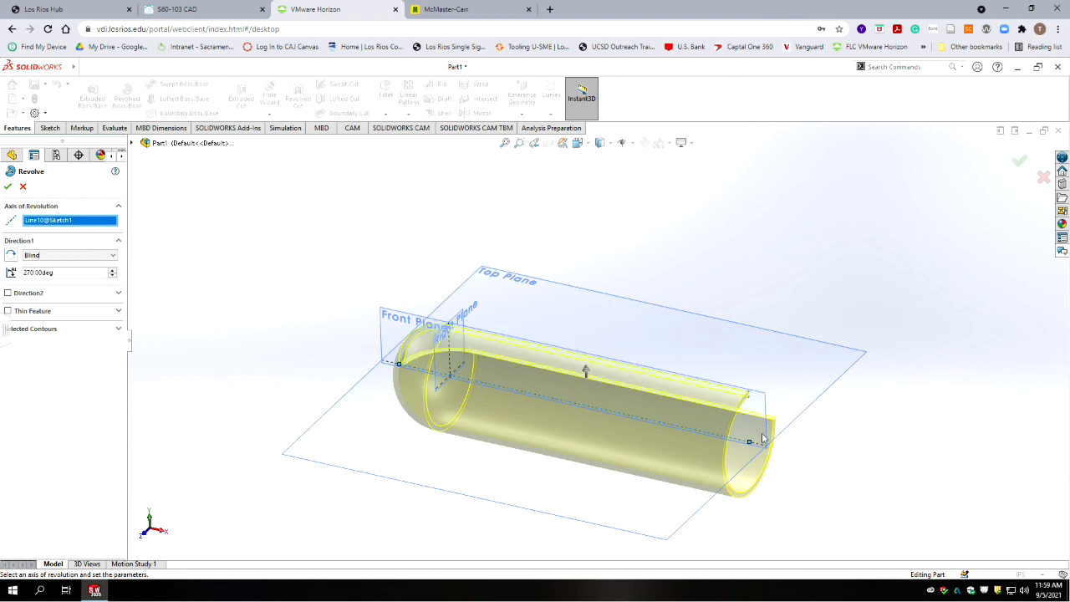
Set the revolve angle to 360 degrees and accept the feature to create the solid tube.
left_click_drag(65, 274, 21, 273)
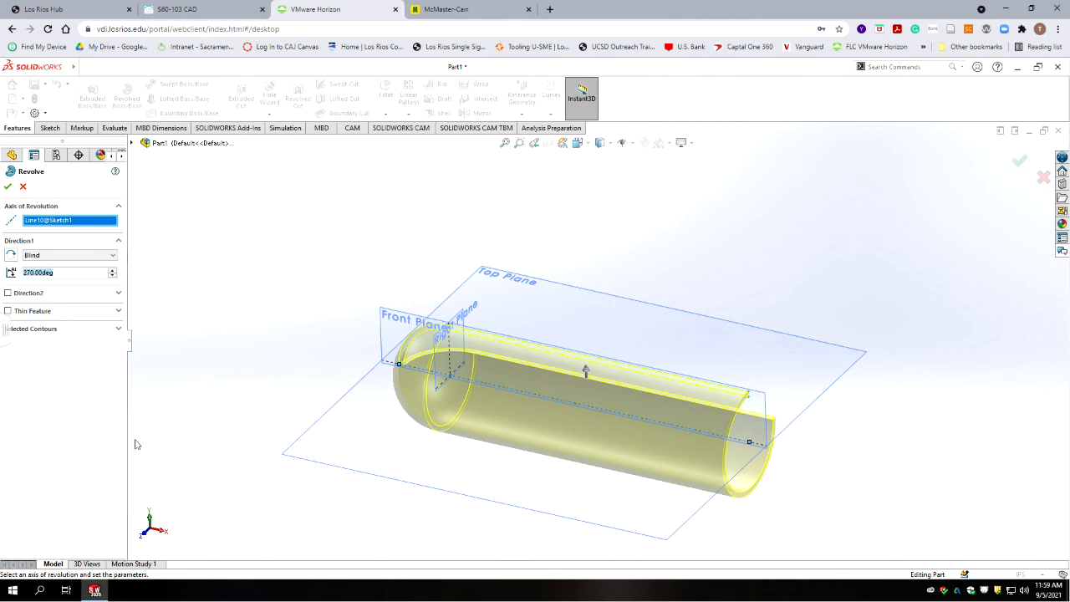
type("360")
left_click(89, 429)
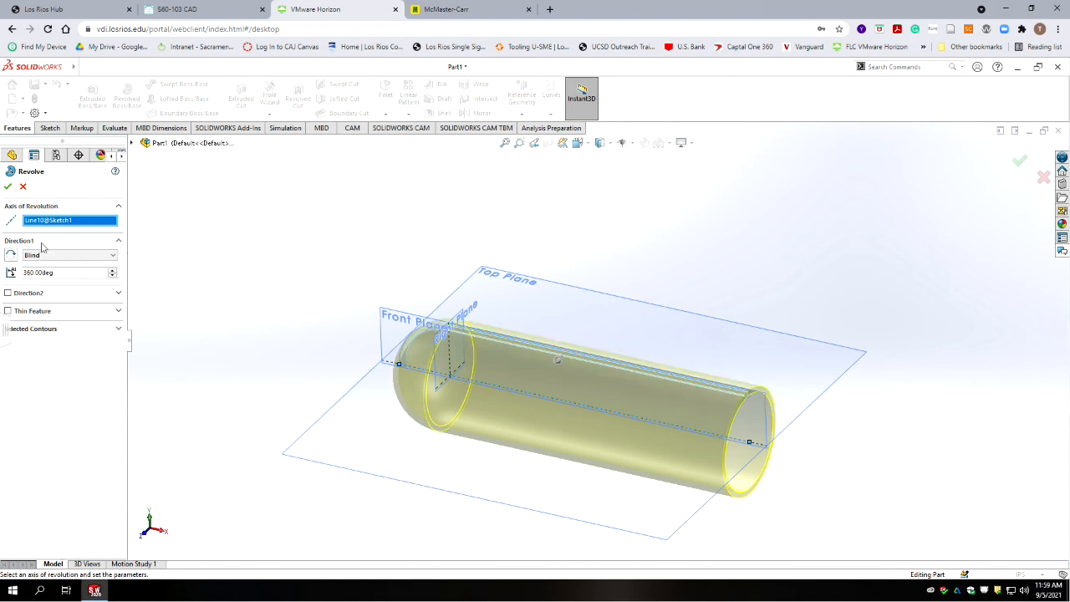
left_click(9, 185)
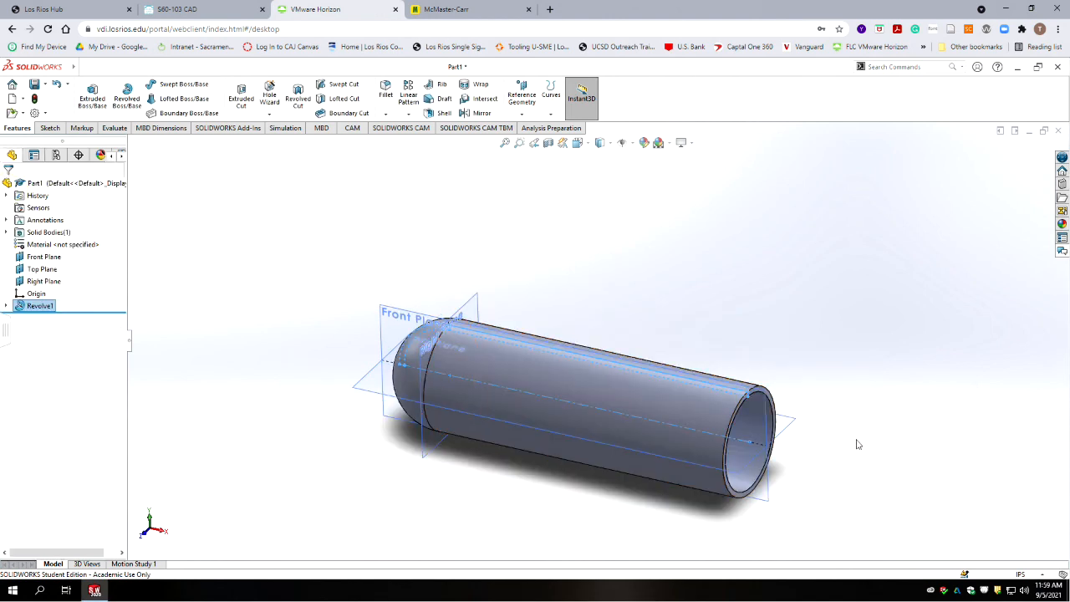
middle_click_drag(807, 378, 827, 366)
middle_click_drag(540, 488, 475, 453)
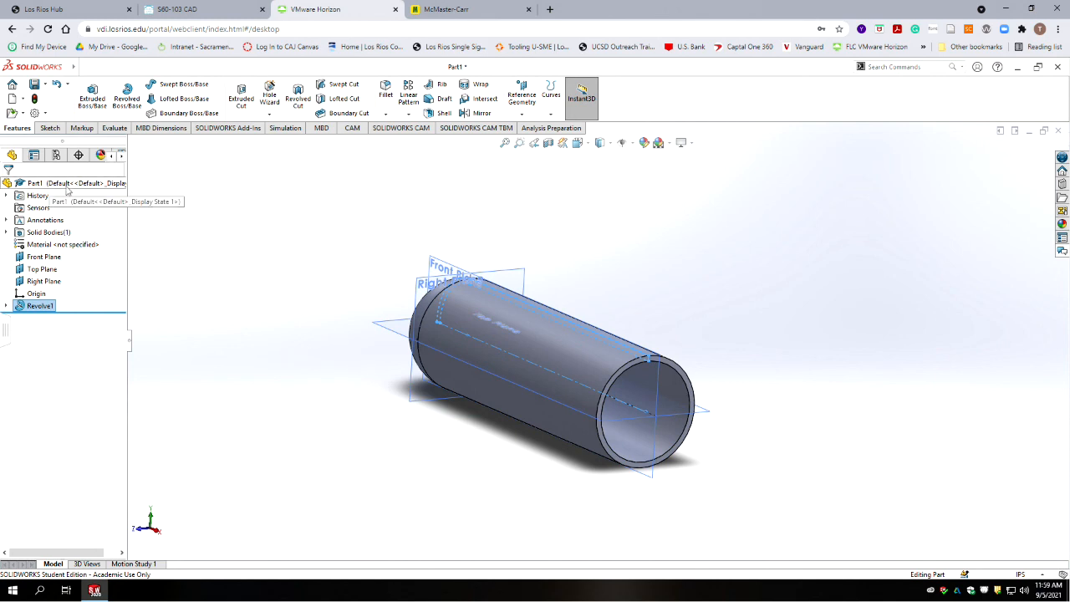
left_click(490, 303)
middle_click_drag(339, 351, 406, 465)
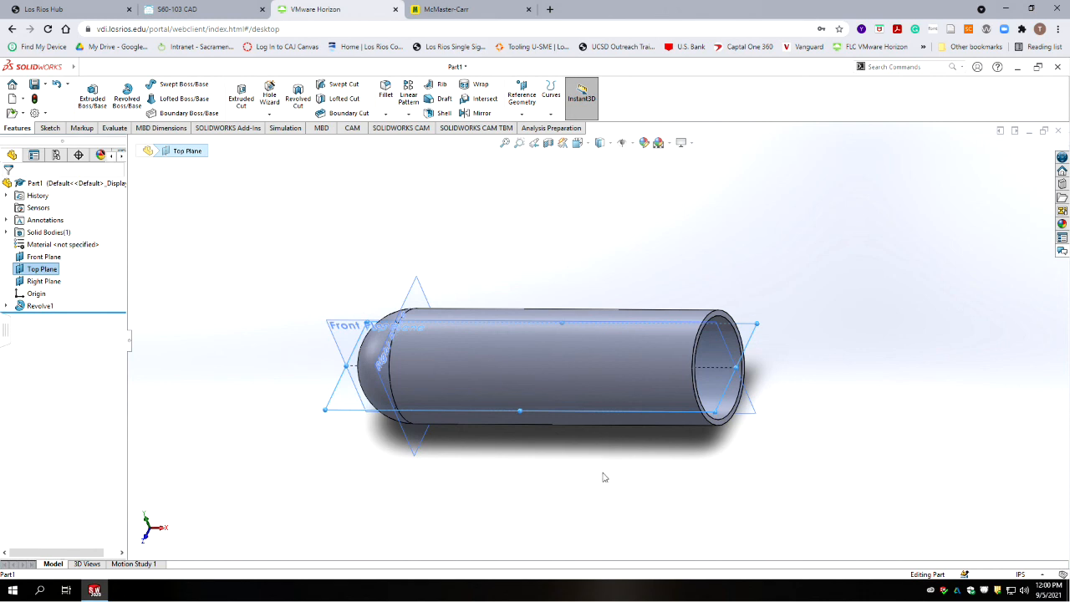
left_click(959, 195)
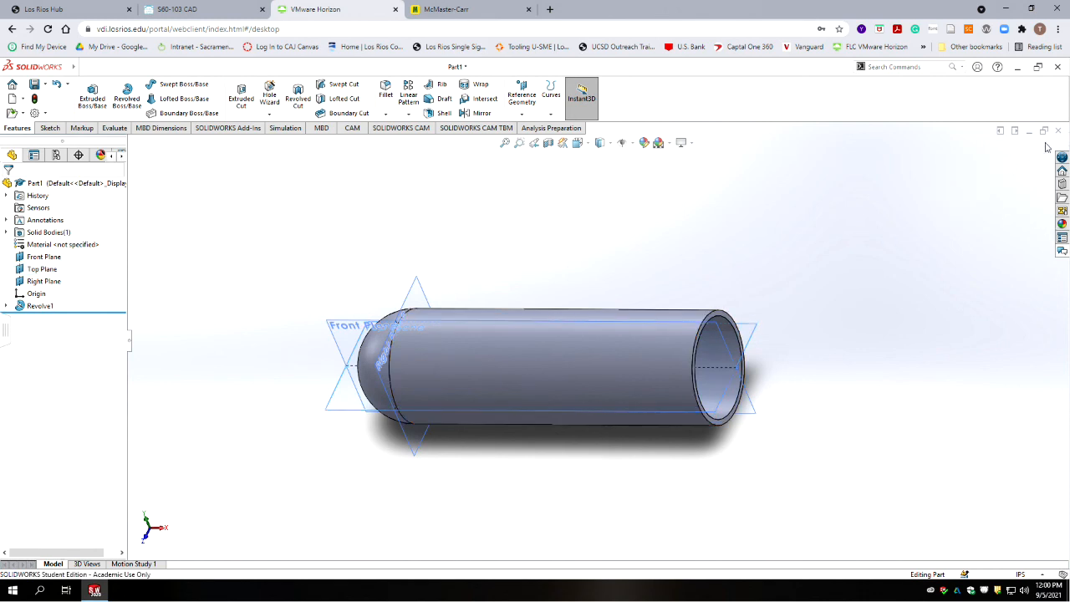